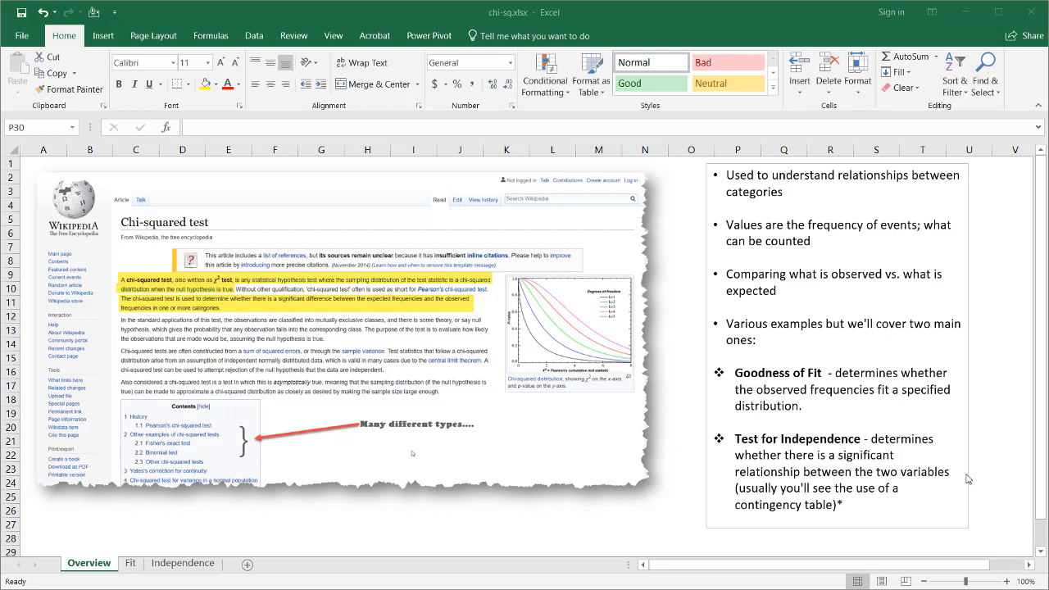
Open the Fit sheet and examine the actual and expected enrollment figures, their percentages and the actual enrollment total.
{"action": "left_click", "coordinate": [129, 566]}
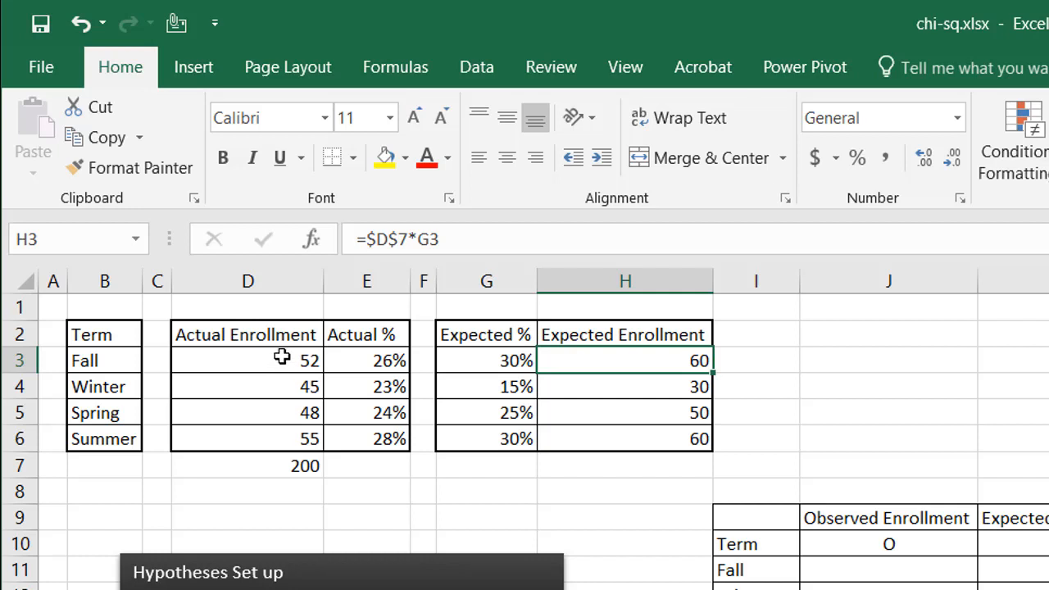
{"action": "left_click_drag", "start_coordinate": [282, 358], "coordinate": [278, 430]}
{"action": "left_click", "coordinate": [279, 466]}
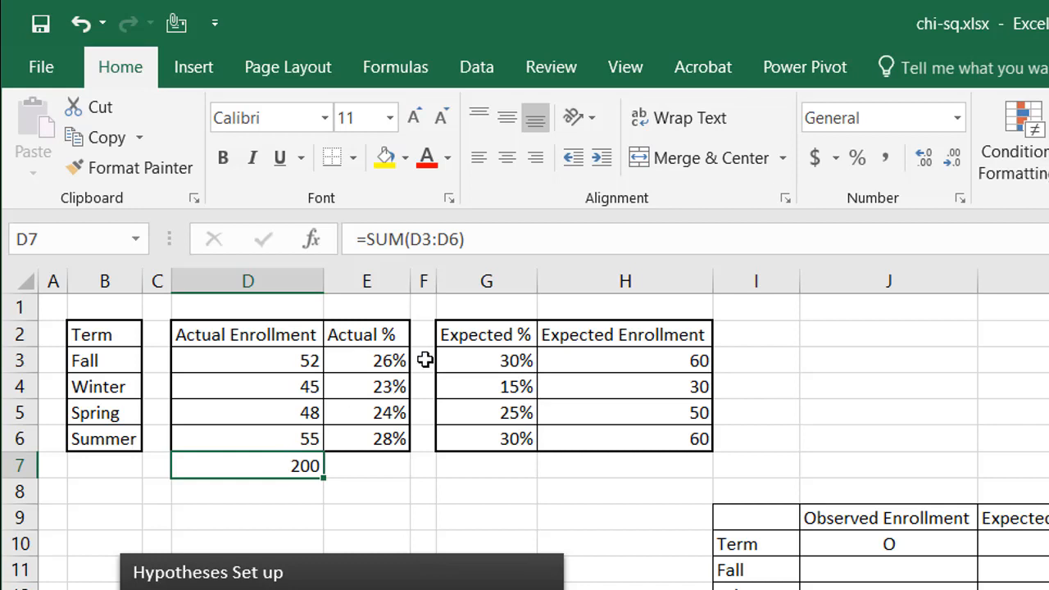
{"action": "left_click_drag", "start_coordinate": [391, 359], "coordinate": [385, 440]}
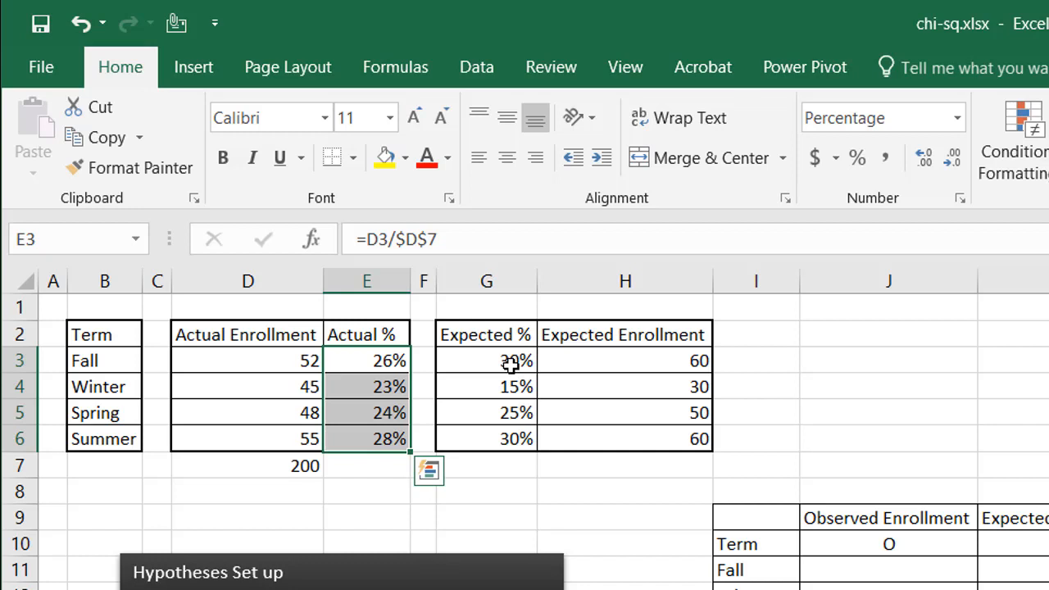
{"action": "left_click_drag", "start_coordinate": [510, 363], "coordinate": [508, 439]}
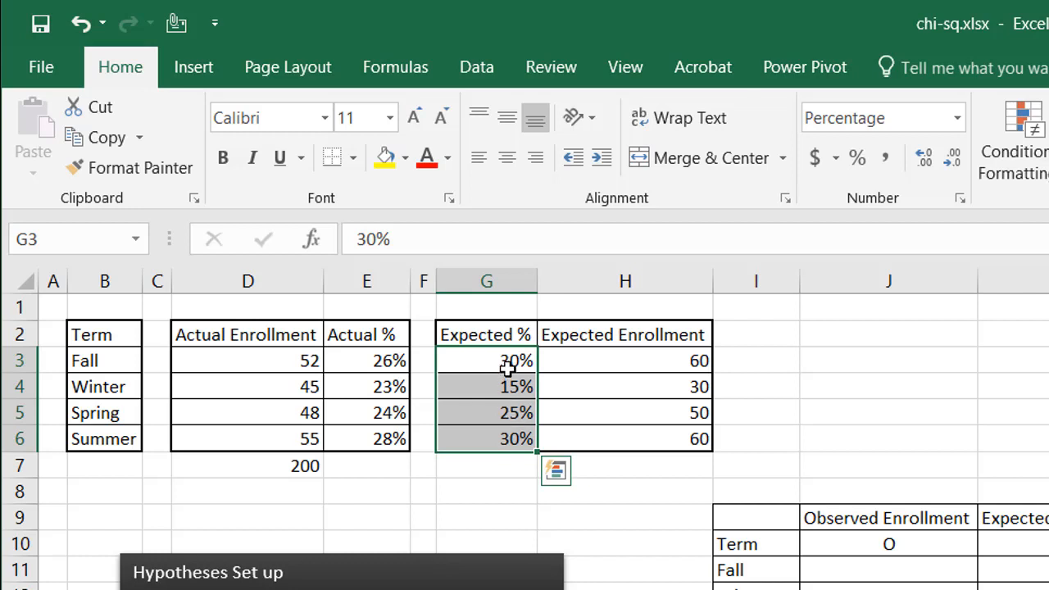
{"action": "left_click", "coordinate": [574, 358]}
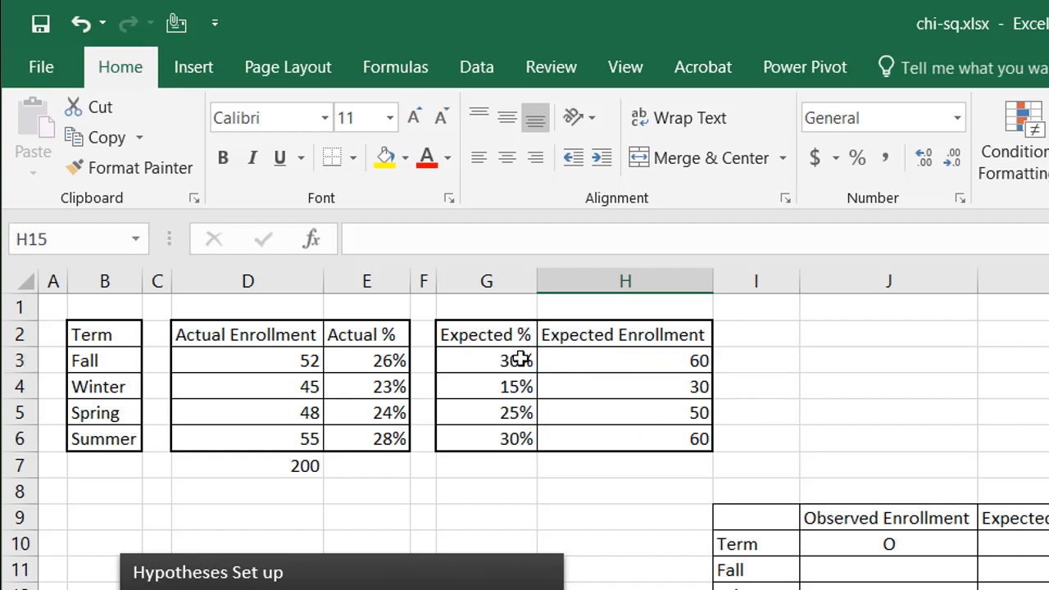
{"action": "left_click", "coordinate": [280, 368]}
{"action": "left_click_drag", "start_coordinate": [280, 367], "coordinate": [279, 434]}
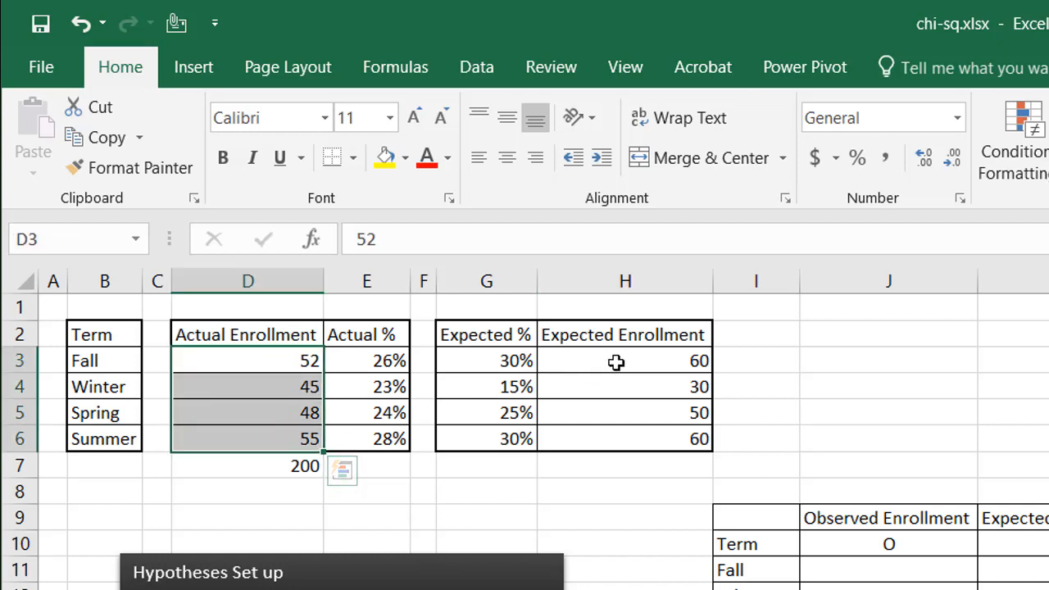
{"action": "left_click_drag", "start_coordinate": [614, 363], "coordinate": [614, 434]}
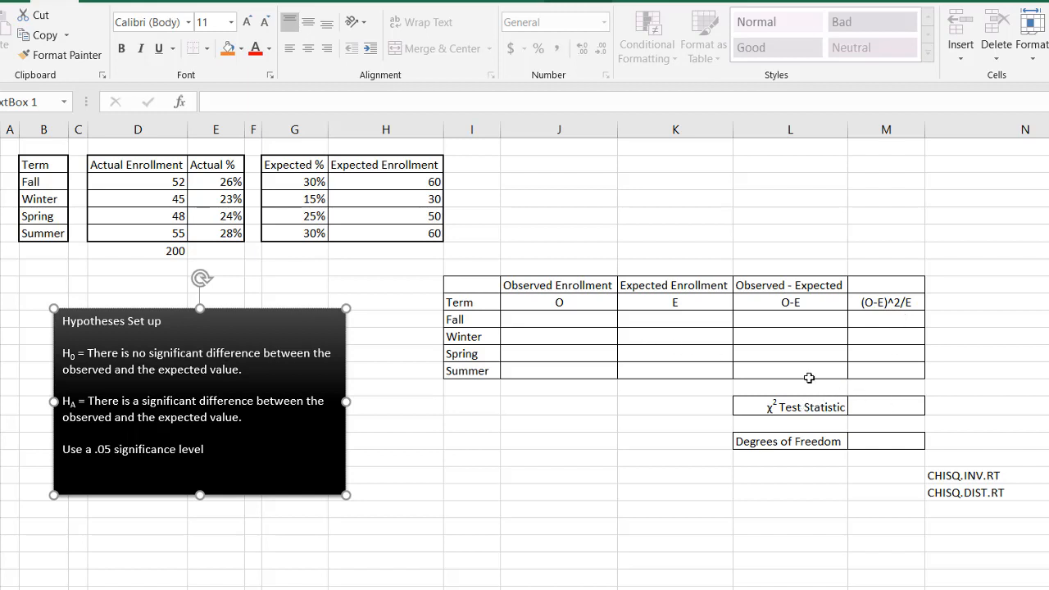
Copy the four Actual Enrollment figures into the Observed Enrollment column of the calculation table, pasted as values only.
{"action": "left_click", "coordinate": [577, 320]}
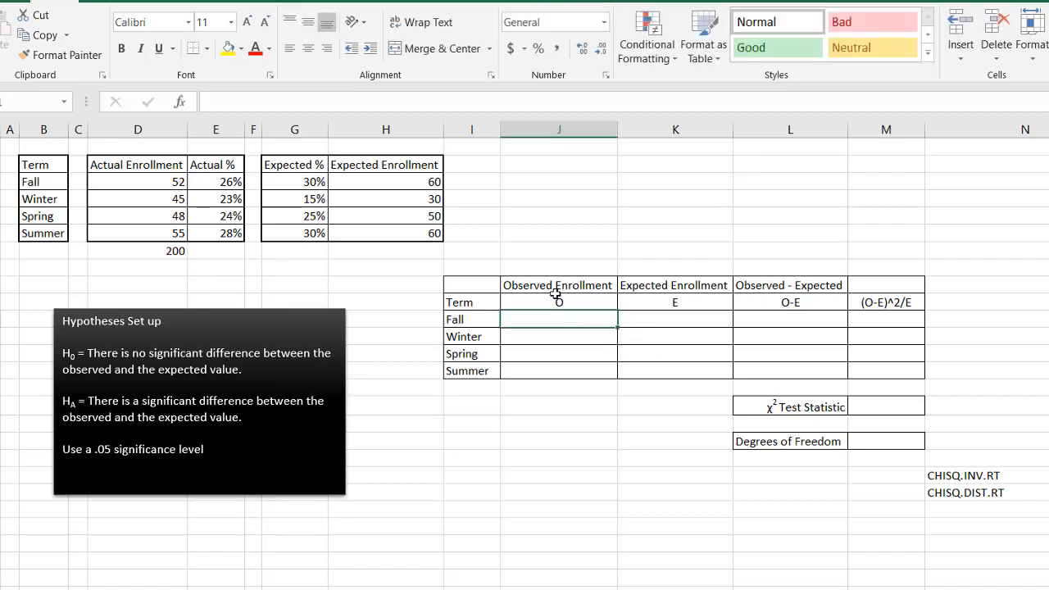
{"action": "left_click", "coordinate": [164, 181]}
{"action": "left_click_drag", "start_coordinate": [163, 206], "coordinate": [158, 228]}
{"action": "key", "text": "ctrl+c"}
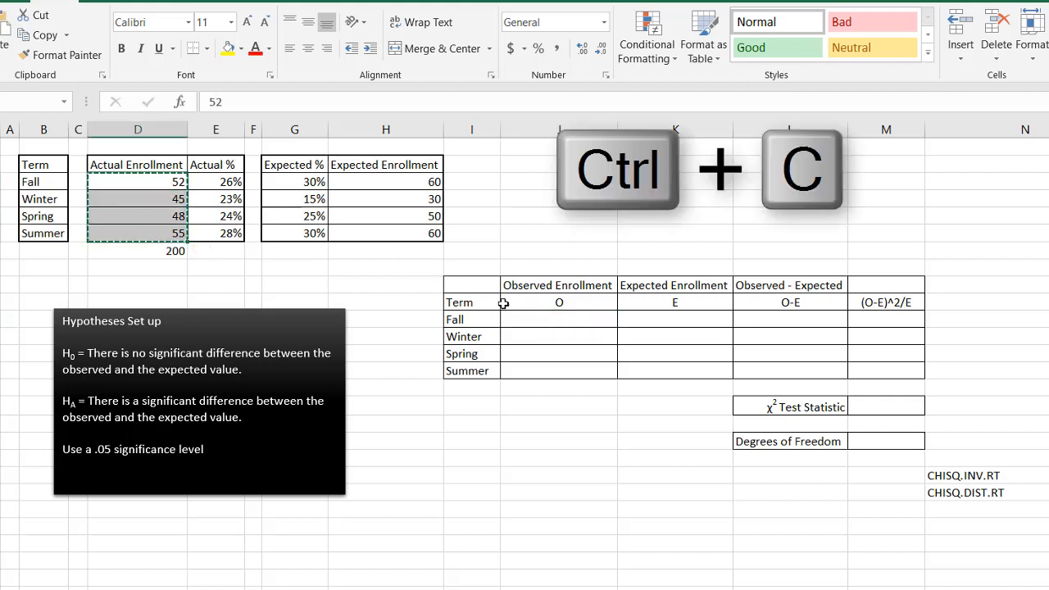
{"action": "left_click", "coordinate": [541, 321]}
{"action": "key", "text": "ctrl+v"}
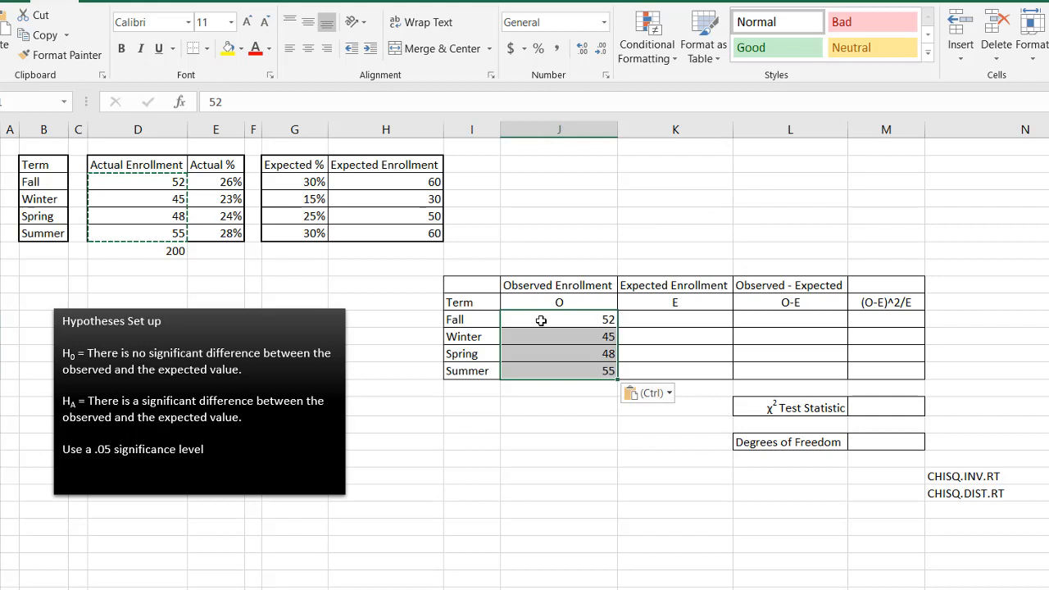
{"action": "left_click", "coordinate": [646, 393]}
{"action": "left_click", "coordinate": [637, 511]}
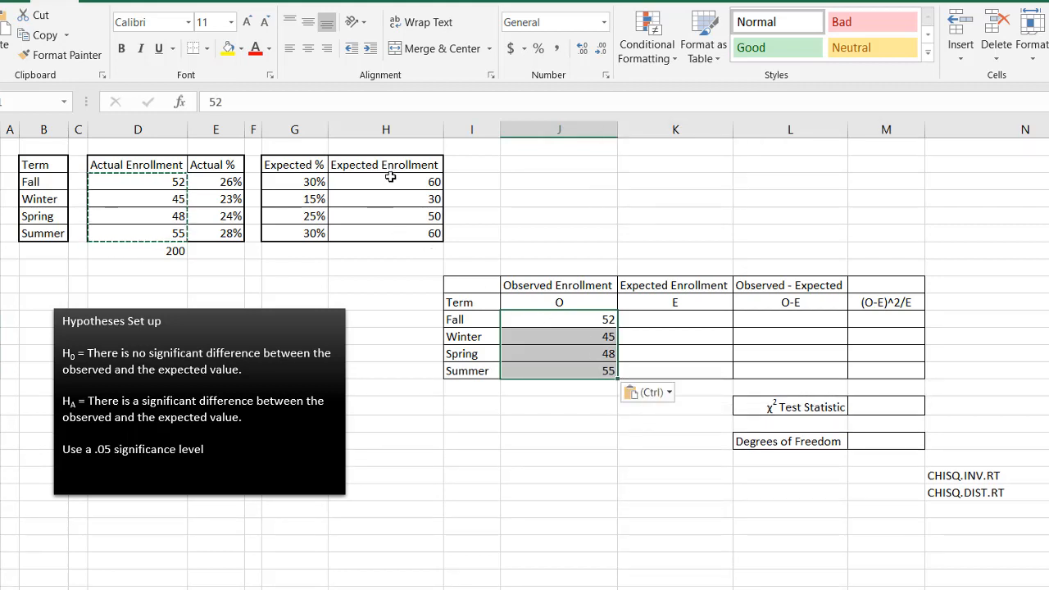
Copy the four Expected Enrollment figures from the source table into the calculation table's Expected Enrollment column, pasted as values only.
{"action": "left_click_drag", "start_coordinate": [387, 199], "coordinate": [390, 229]}
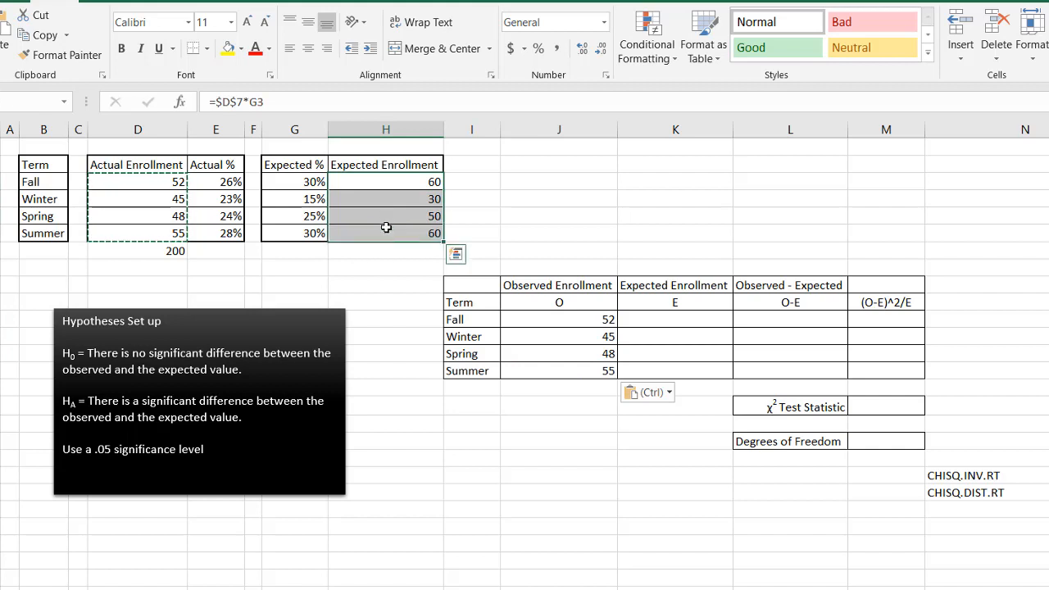
{"action": "key", "text": "ctrl+c"}
{"action": "left_click", "coordinate": [675, 320]}
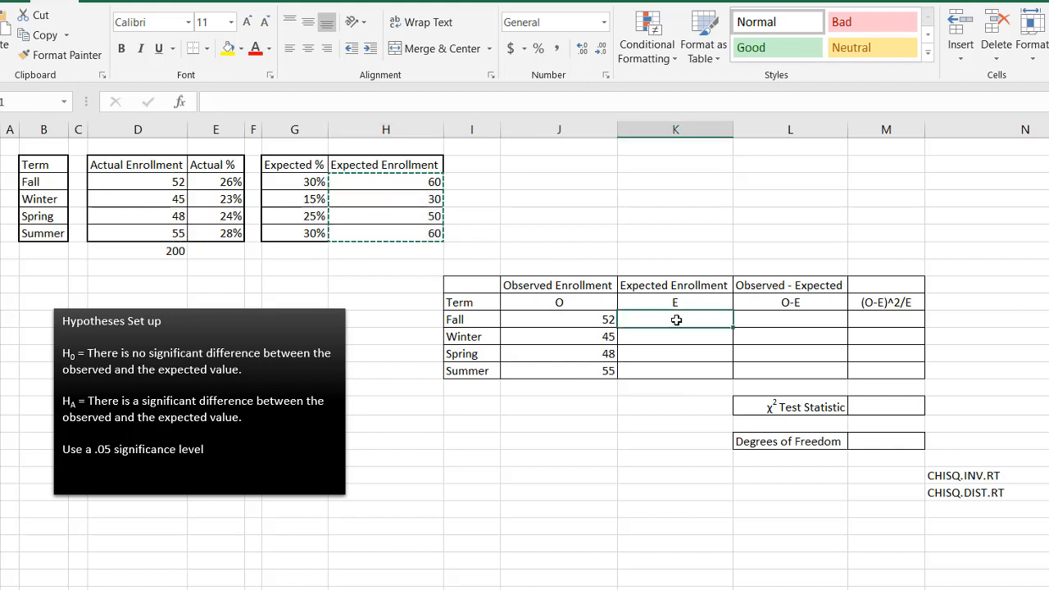
{"action": "key", "text": "ctrl+v"}
{"action": "left_click", "coordinate": [758, 394]}
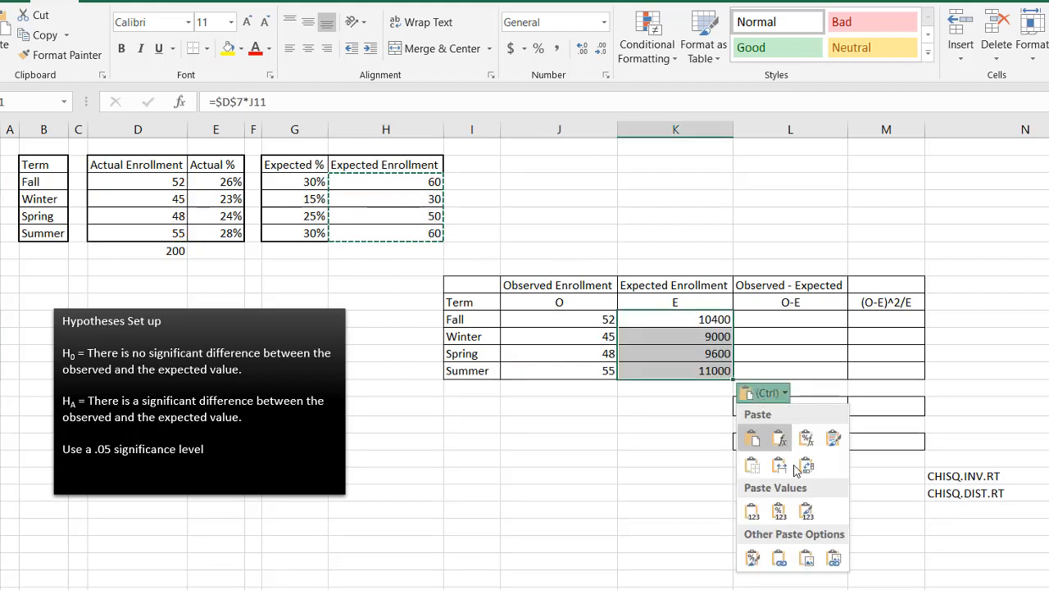
{"action": "left_click", "coordinate": [758, 522]}
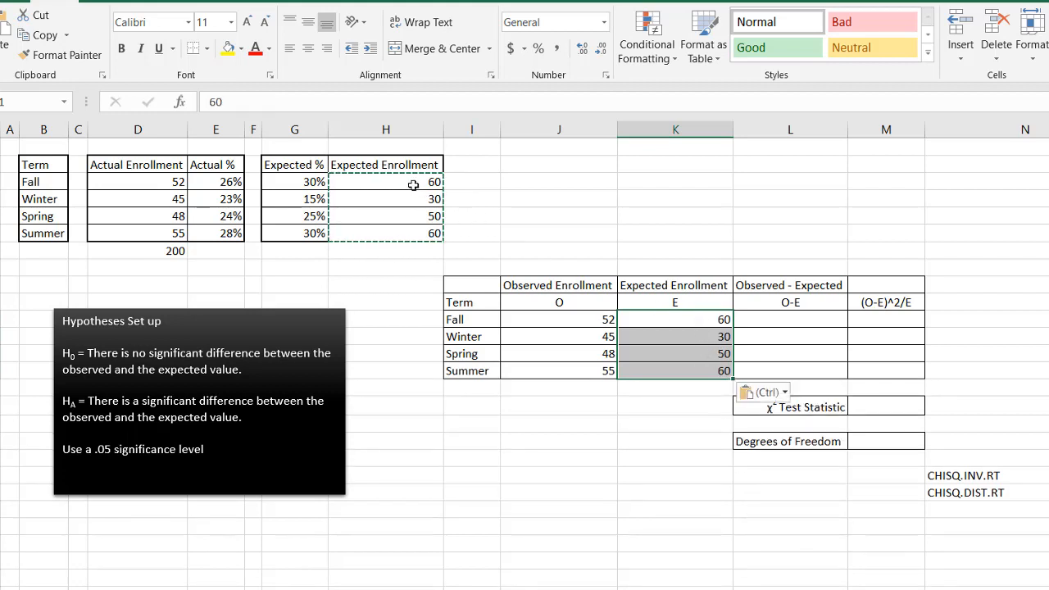
Enter the formula =J11=K11 in Fall's Observed - Expected cell.
{"action": "left_click", "coordinate": [772, 324]}
{"action": "type", "text": "-"}
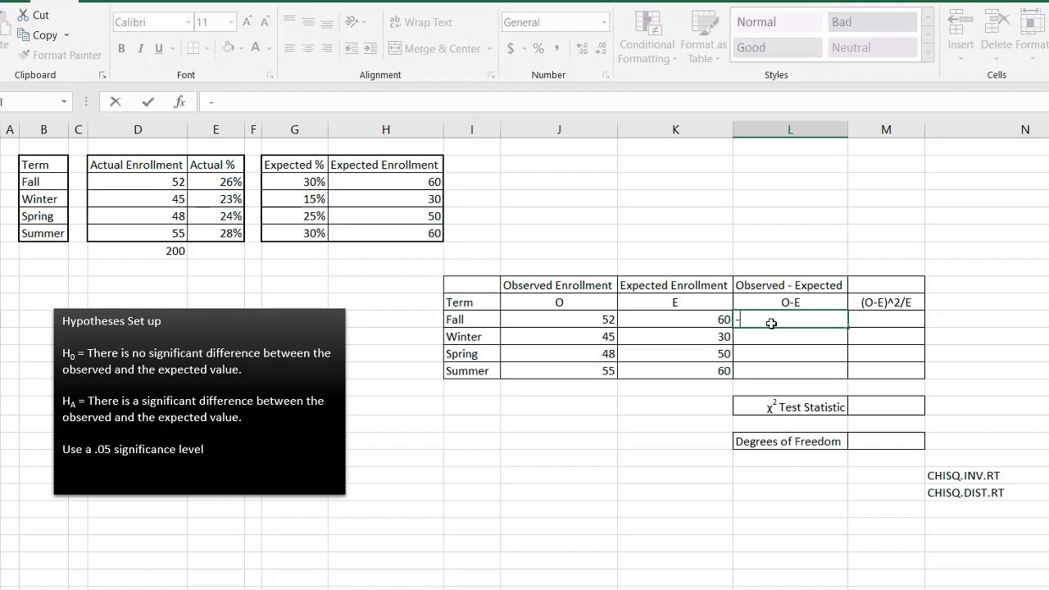
{"action": "key", "text": "BackSpace"}
{"action": "type", "text": "="}
{"action": "left_click", "coordinate": [553, 320]}
{"action": "type", "text": "="}
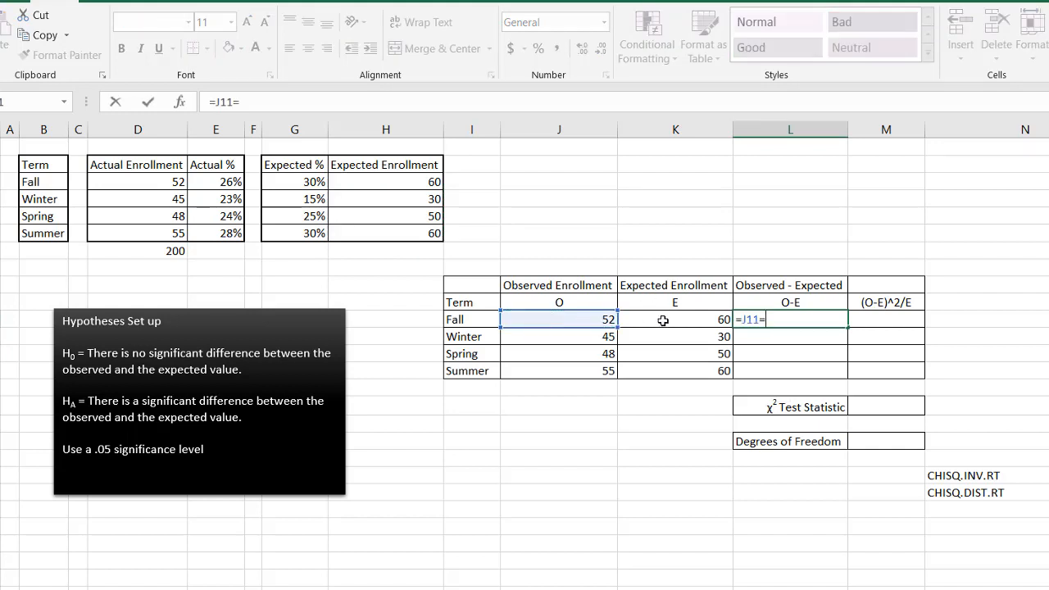
{"action": "left_click", "coordinate": [664, 320]}
{"action": "key", "text": "Return"}
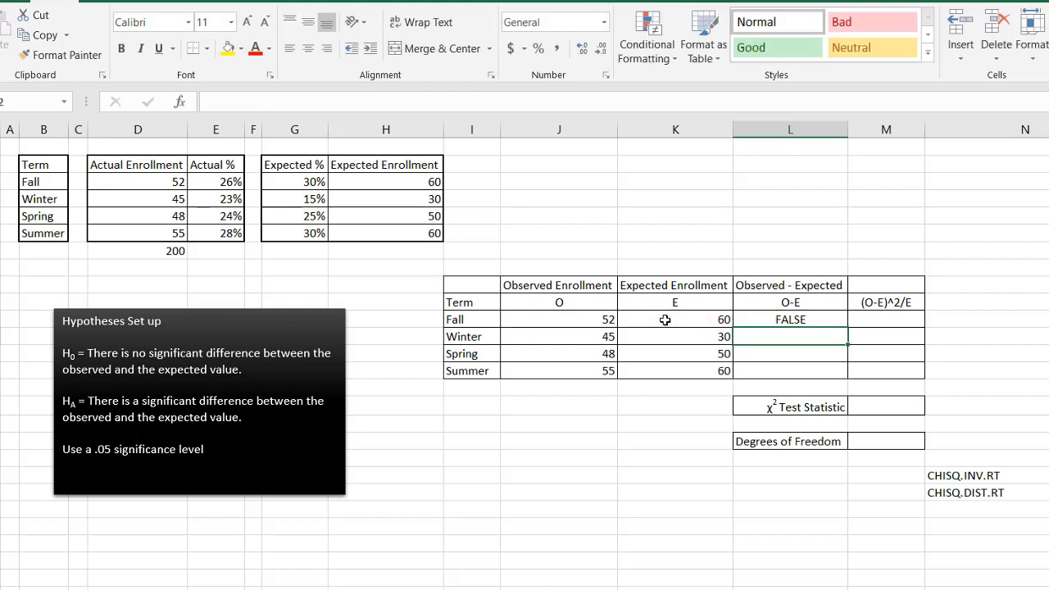
Correct Fall's Observed - Expected formula to =J11-K11 and fill it down through Summer.
{"action": "left_click", "coordinate": [806, 320]}
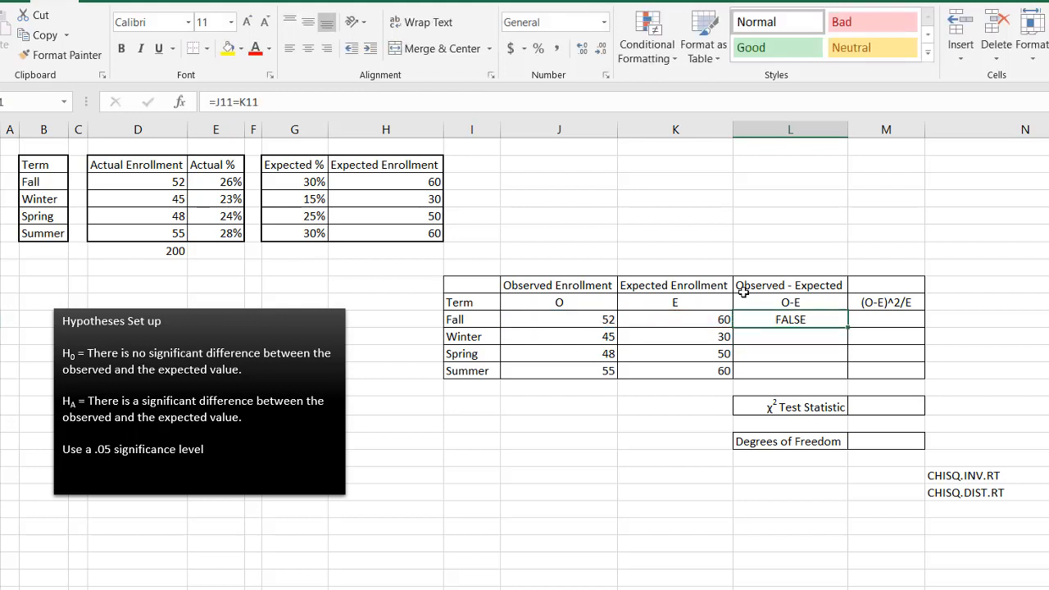
{"action": "left_click", "coordinate": [236, 101]}
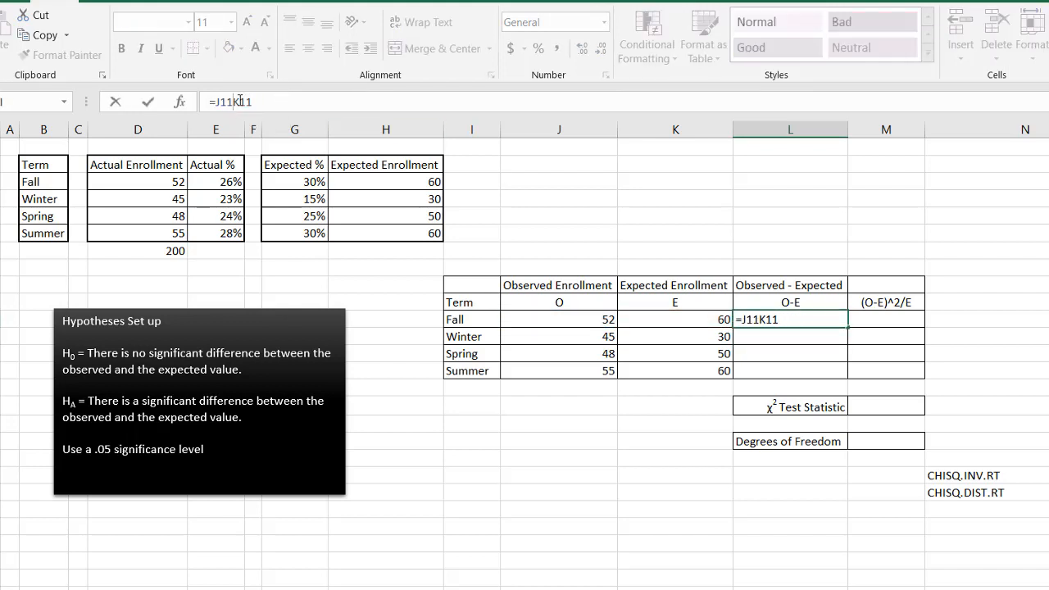
{"action": "key", "text": "BackSpace"}
{"action": "type", "text": "-"}
{"action": "key", "text": "Return"}
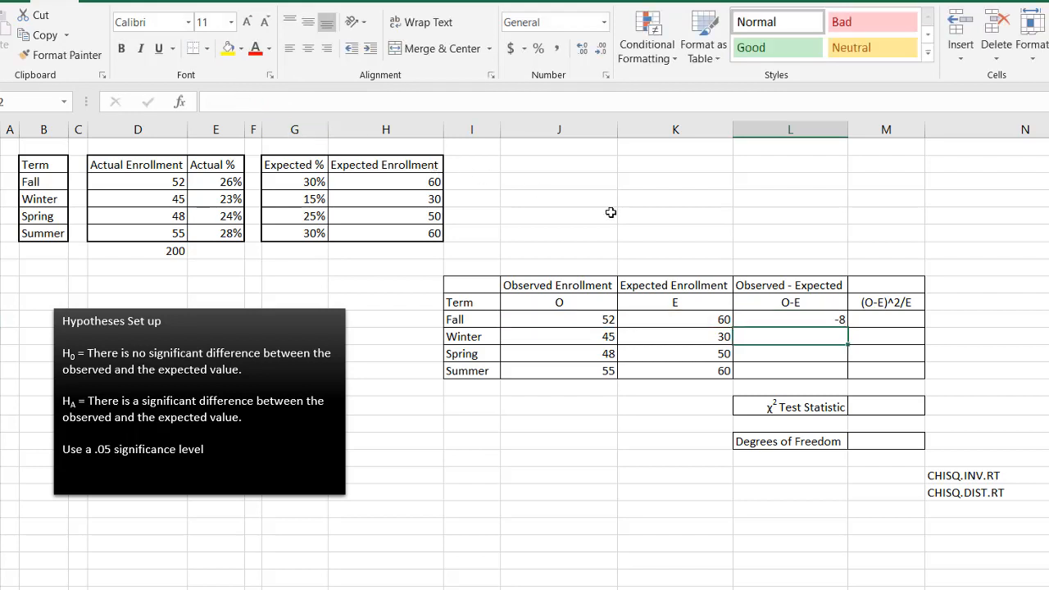
{"action": "left_click", "coordinate": [810, 319]}
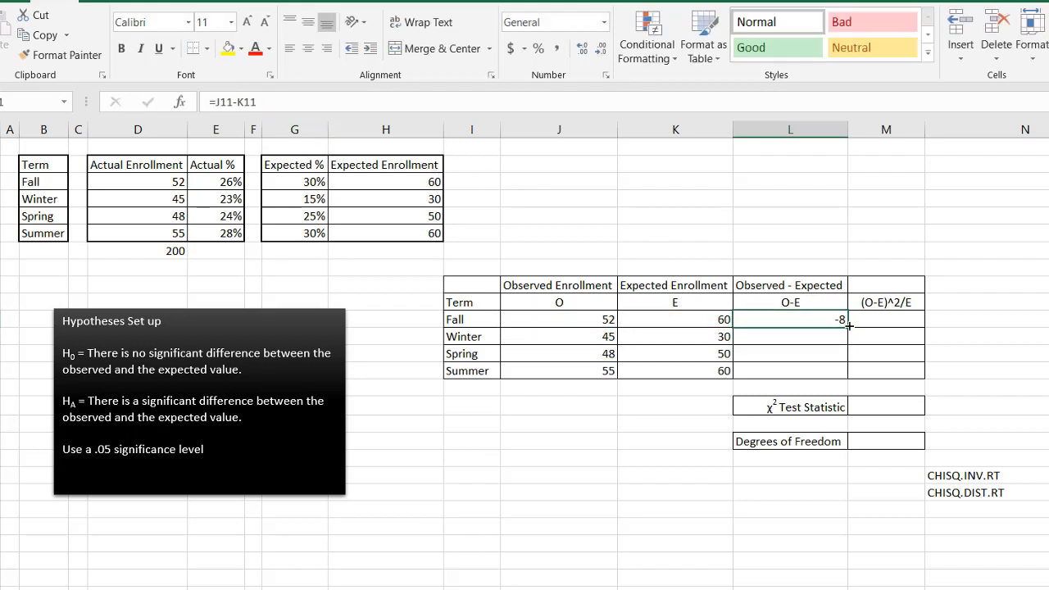
{"action": "double_click", "coordinate": [849, 326]}
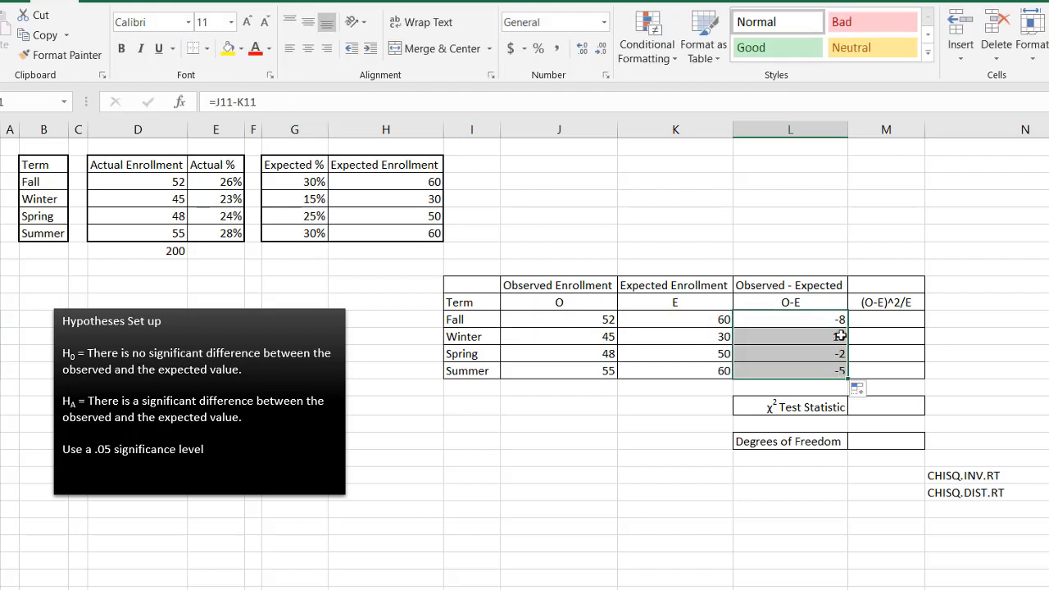
Enter =L11^2/K11 in Fall's (O-E)^2/E cell and fill the formula down through Summer.
{"action": "left_click", "coordinate": [887, 319]}
{"action": "type", "text": "="}
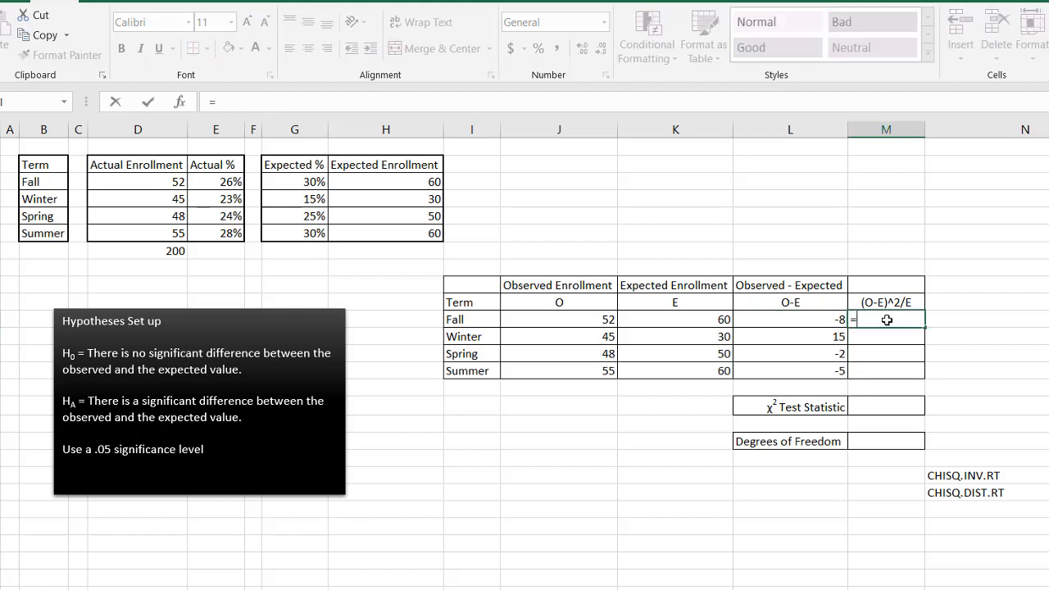
{"action": "left_click", "coordinate": [833, 320]}
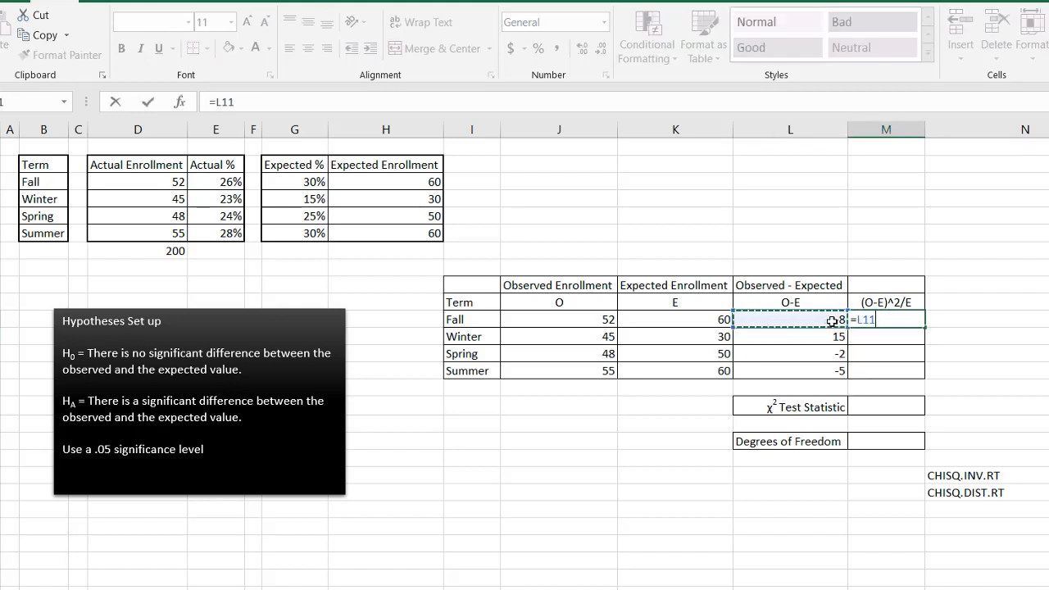
{"action": "type", "text": "^2/"}
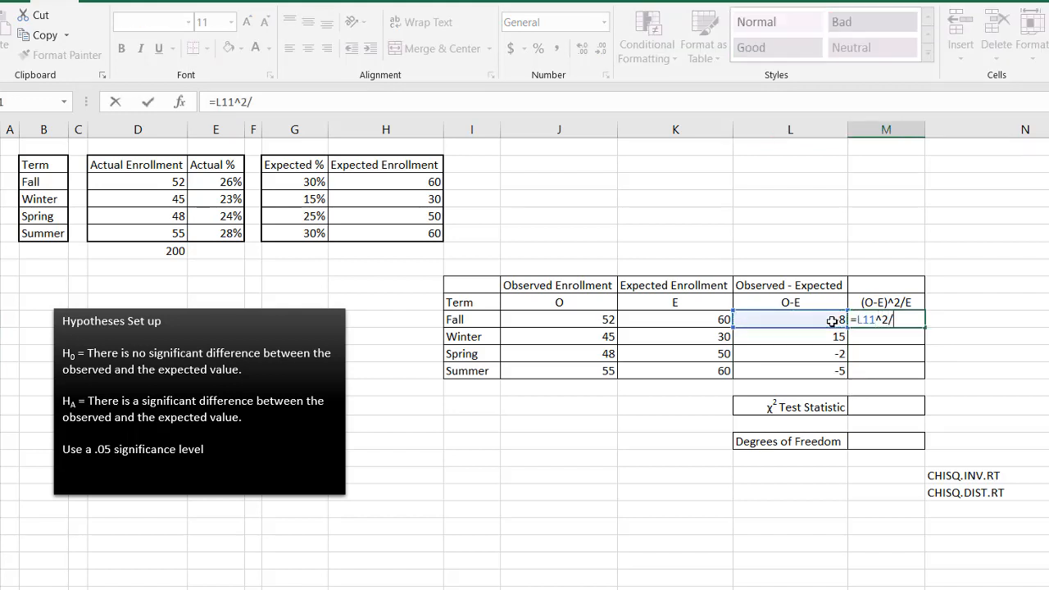
{"action": "left_click", "coordinate": [654, 319]}
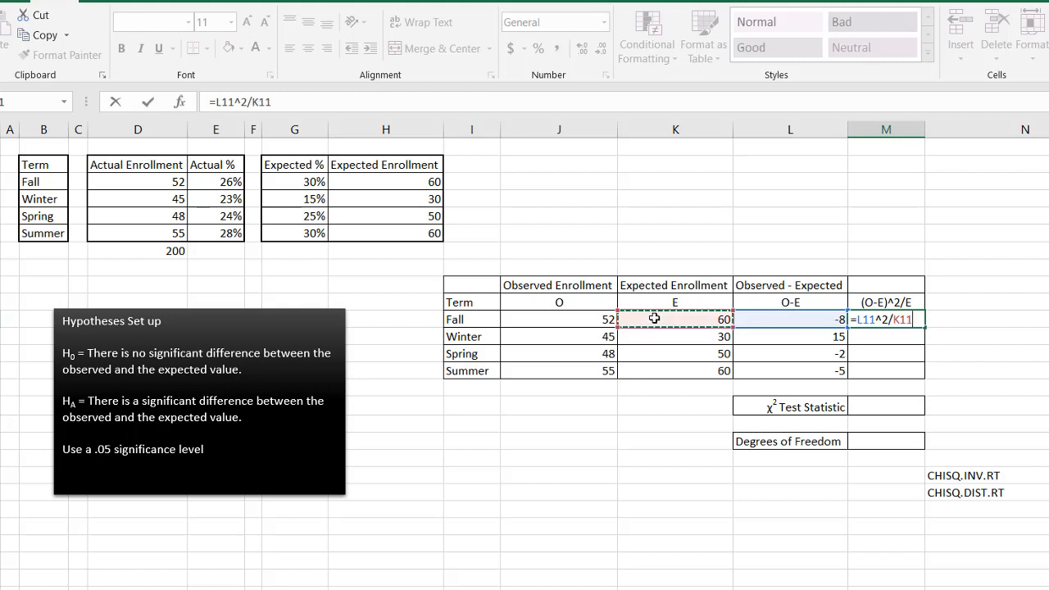
{"action": "key", "text": "Return"}
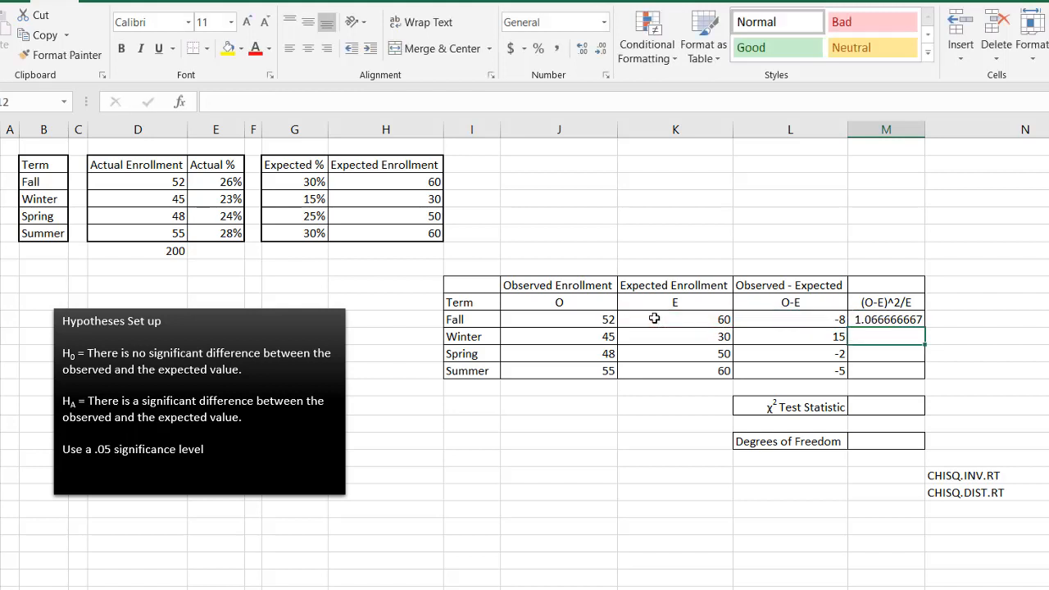
{"action": "left_click", "coordinate": [881, 322]}
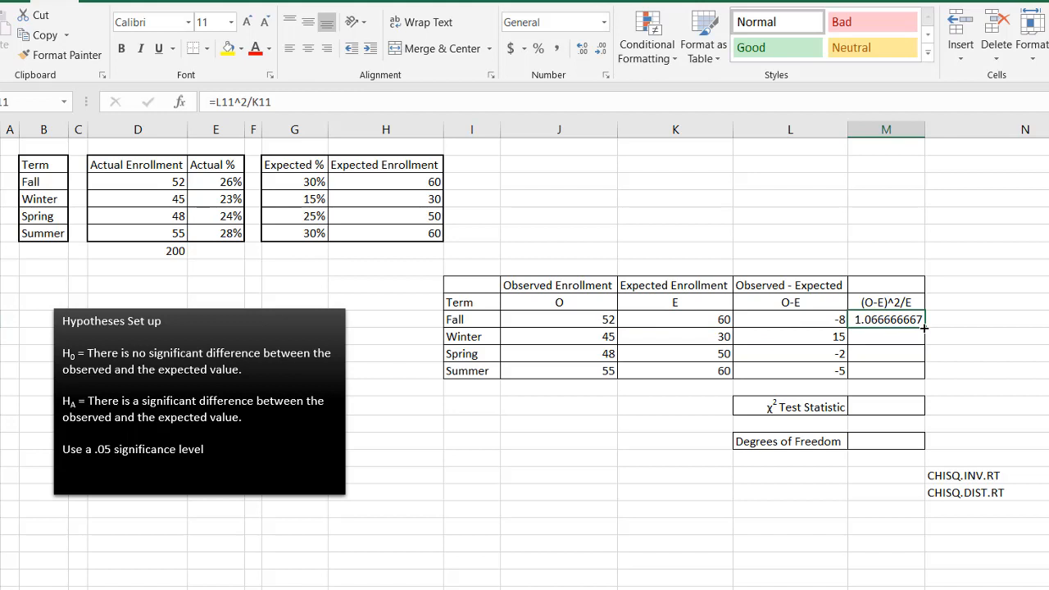
{"action": "left_click_drag", "start_coordinate": [924, 327], "coordinate": [927, 374]}
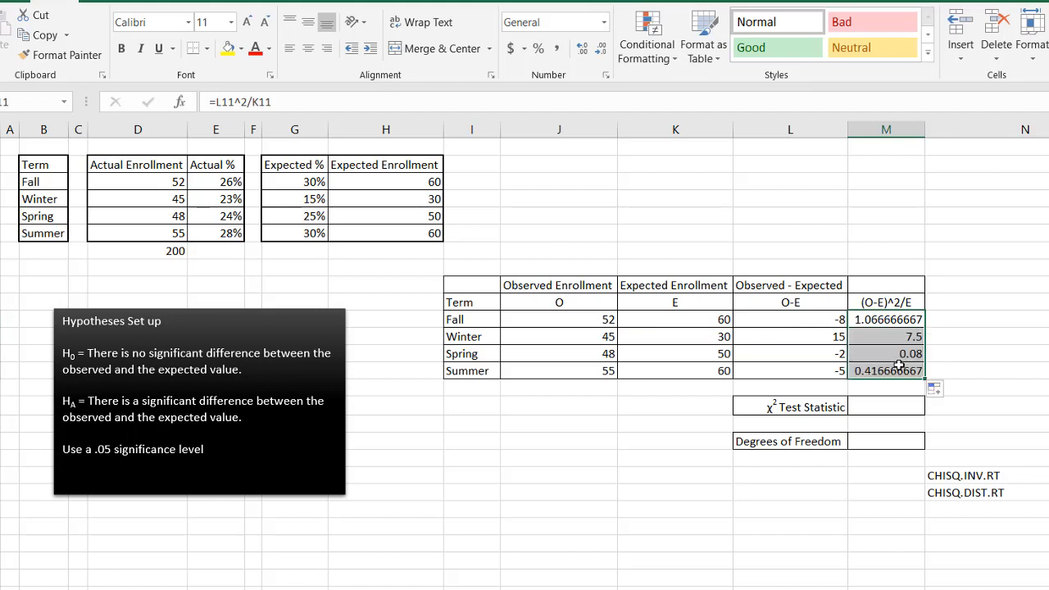
Calculate the χ² Test Statistic by summing the (O-E)^2/E column with =SUM(M11:M14).
{"action": "left_click", "coordinate": [885, 404]}
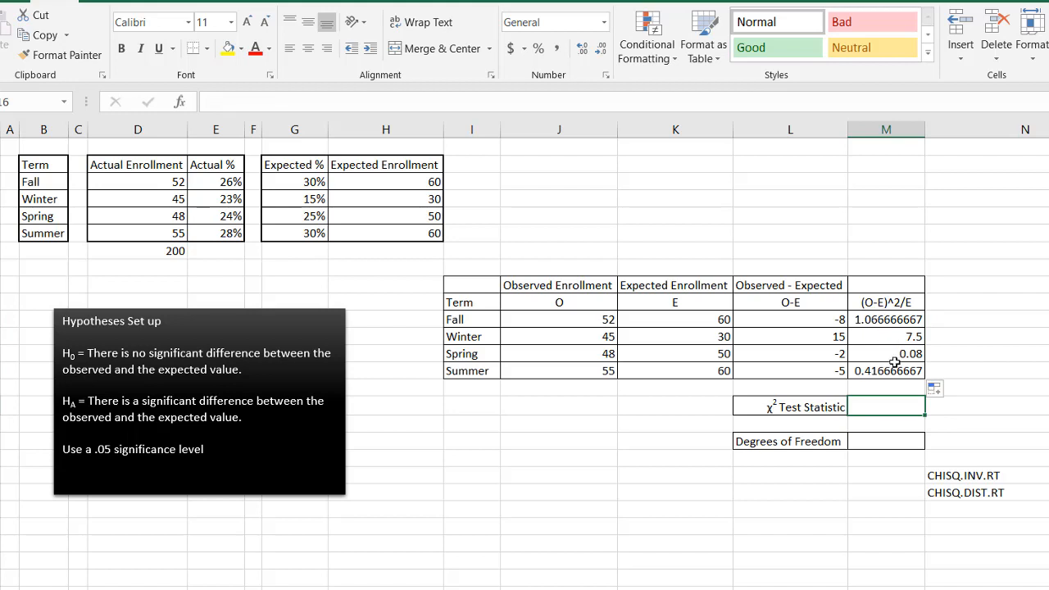
{"action": "type", "text": "=sum"}
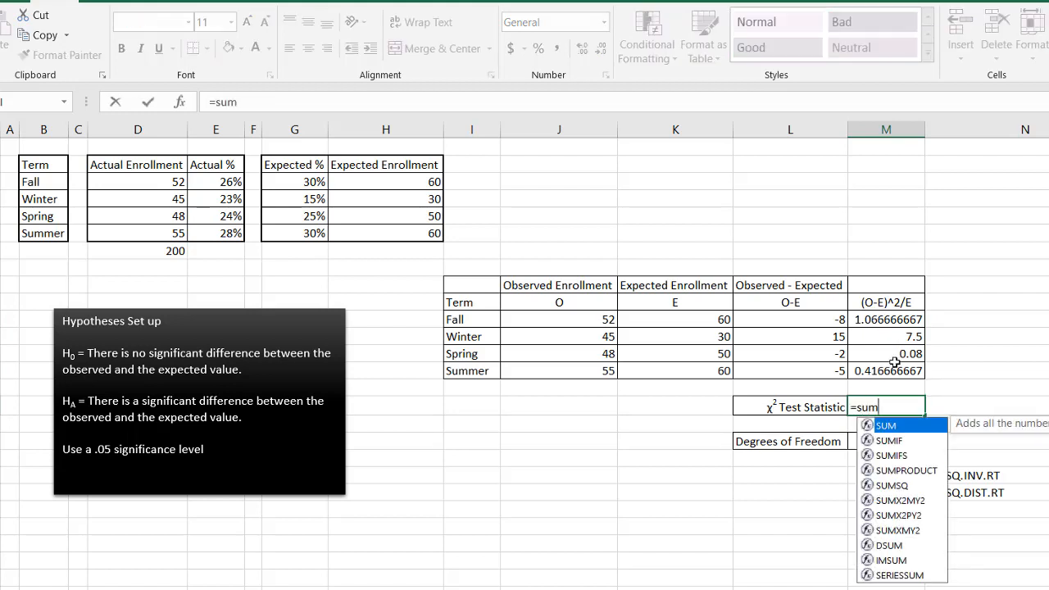
{"action": "key", "text": "Tab"}
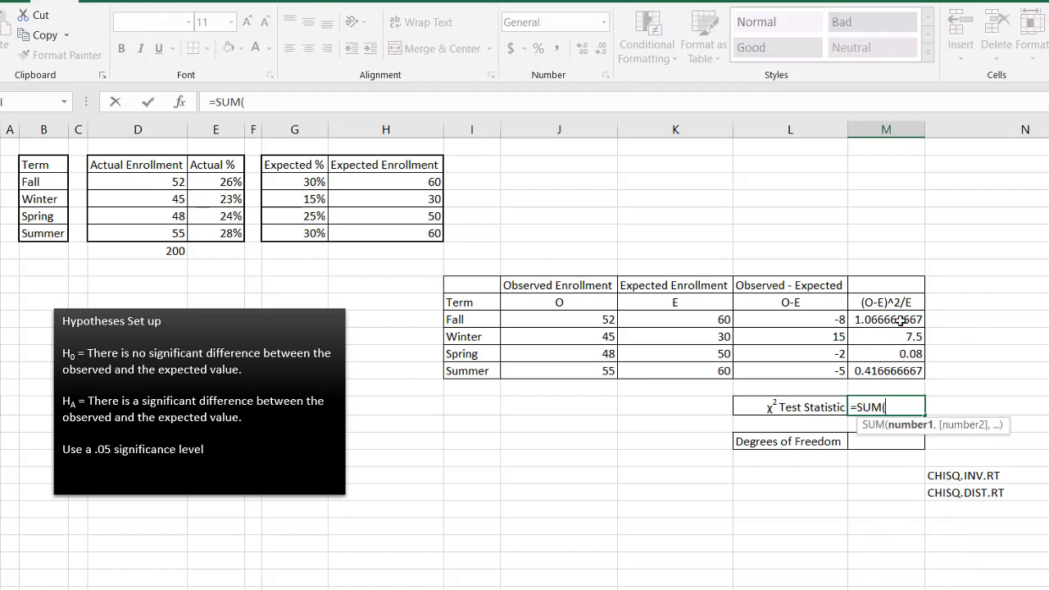
{"action": "left_click_drag", "start_coordinate": [902, 321], "coordinate": [902, 370]}
{"action": "key", "text": "Return"}
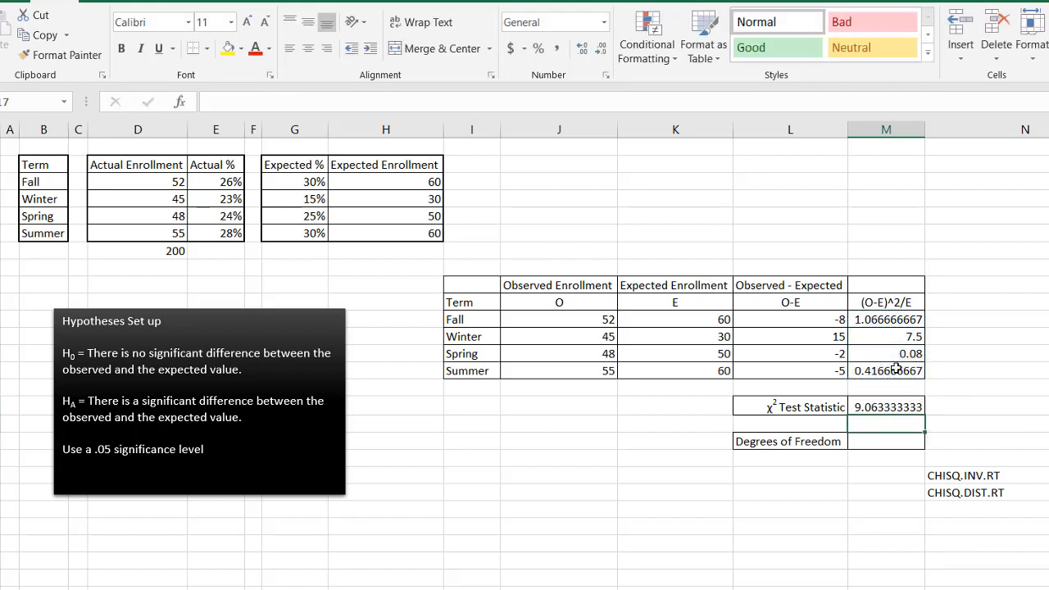
{"action": "left_click", "coordinate": [890, 408]}
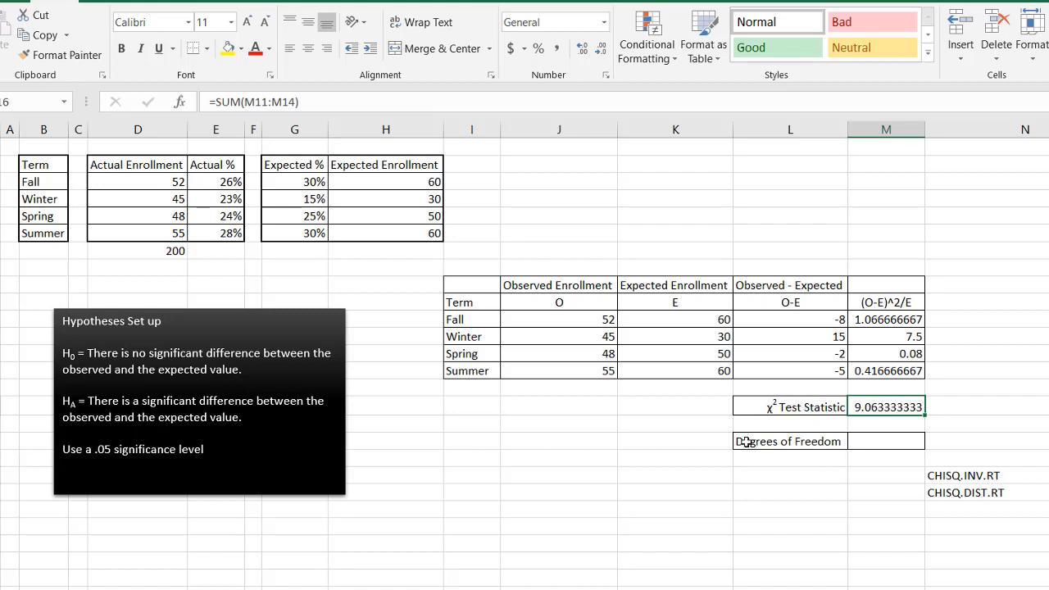
Enter 3 as the Degrees of Freedom for the goodness of fit test.
{"action": "left_click", "coordinate": [871, 442]}
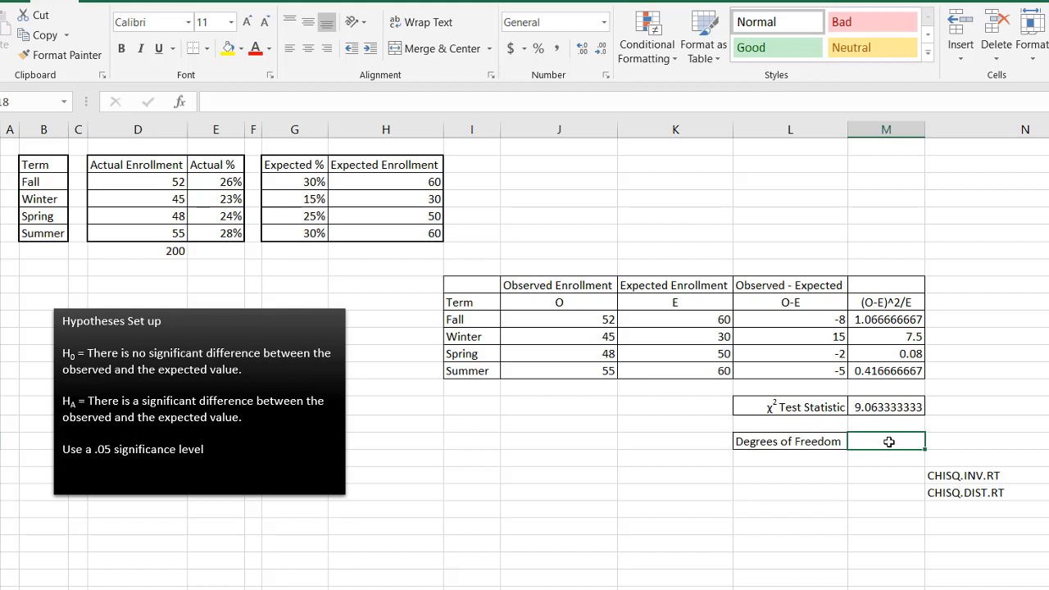
{"action": "type", "text": "3"}
{"action": "key", "text": "Return"}
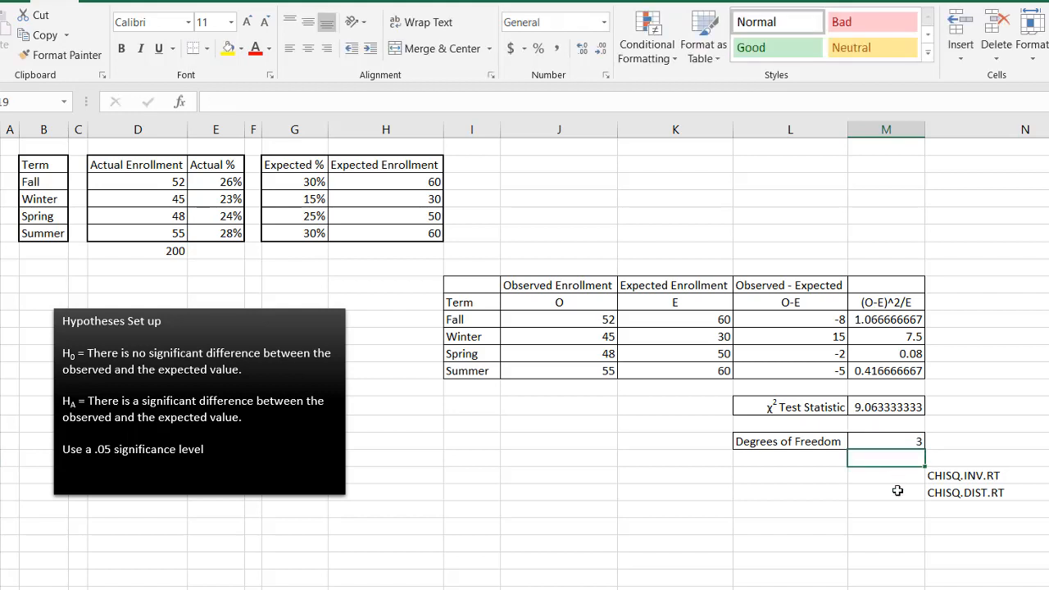
Calculate the critical value beside the CHISQ.INV.RT label using CHISQ.INV.RT with probability .05 and the Degrees of Freedom cell M18.
{"action": "left_click", "coordinate": [899, 478]}
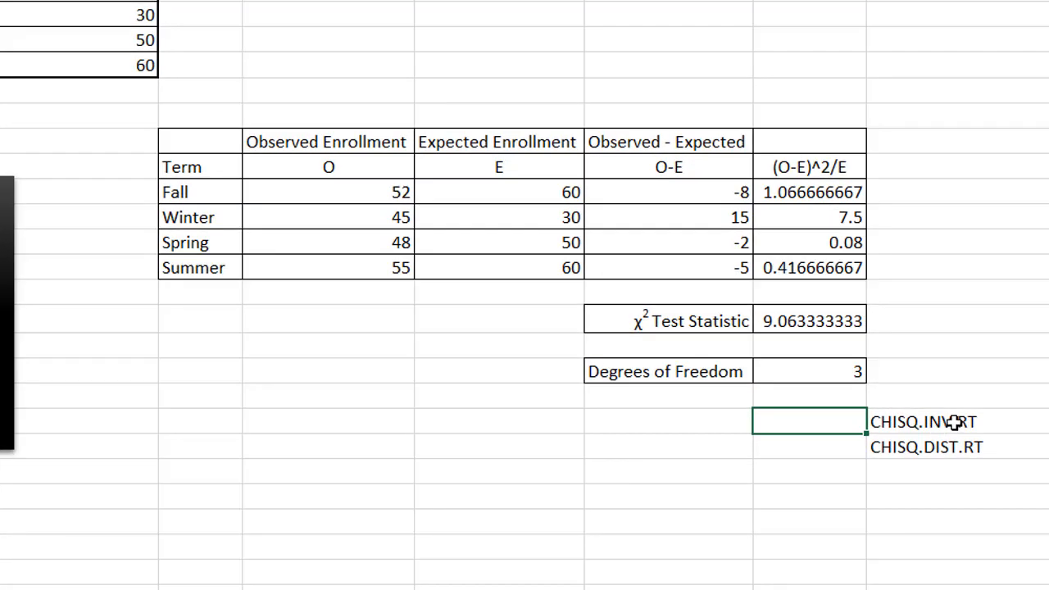
{"action": "type", "text": "=chi"}
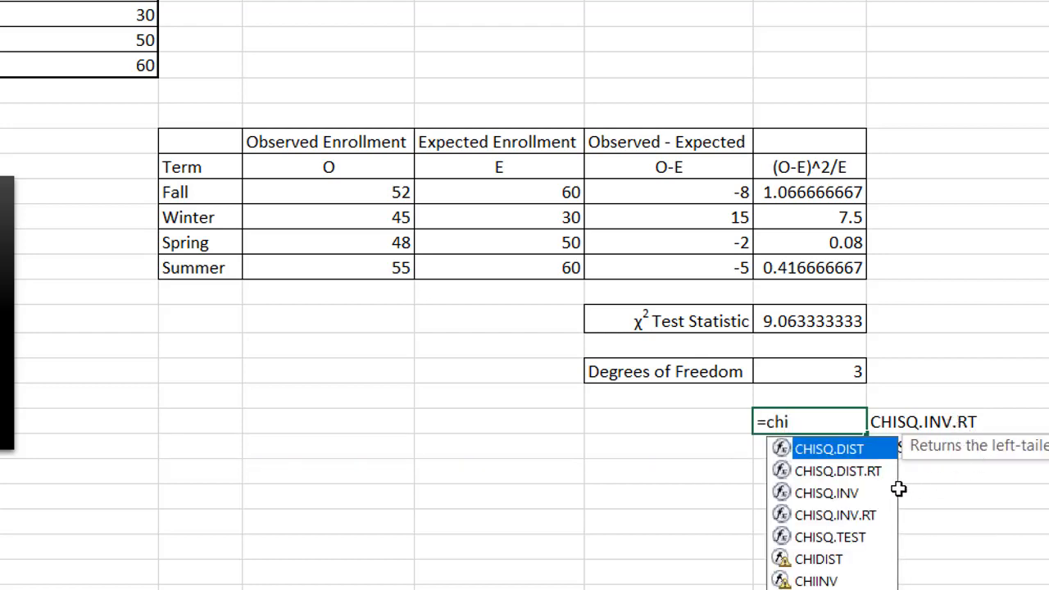
{"action": "double_click", "coordinate": [847, 514]}
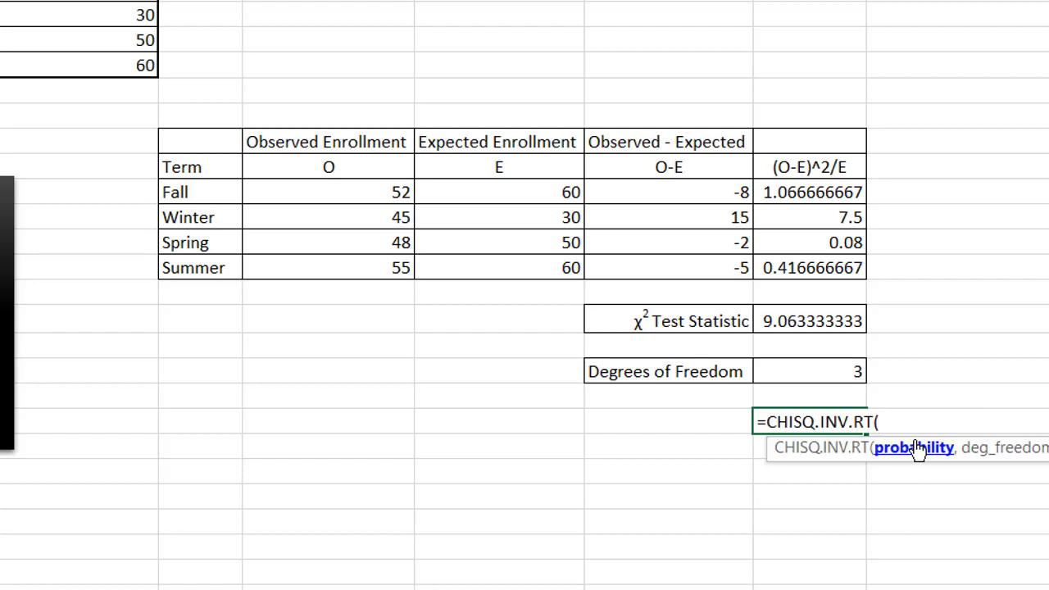
{"action": "type", "text": ".05,"}
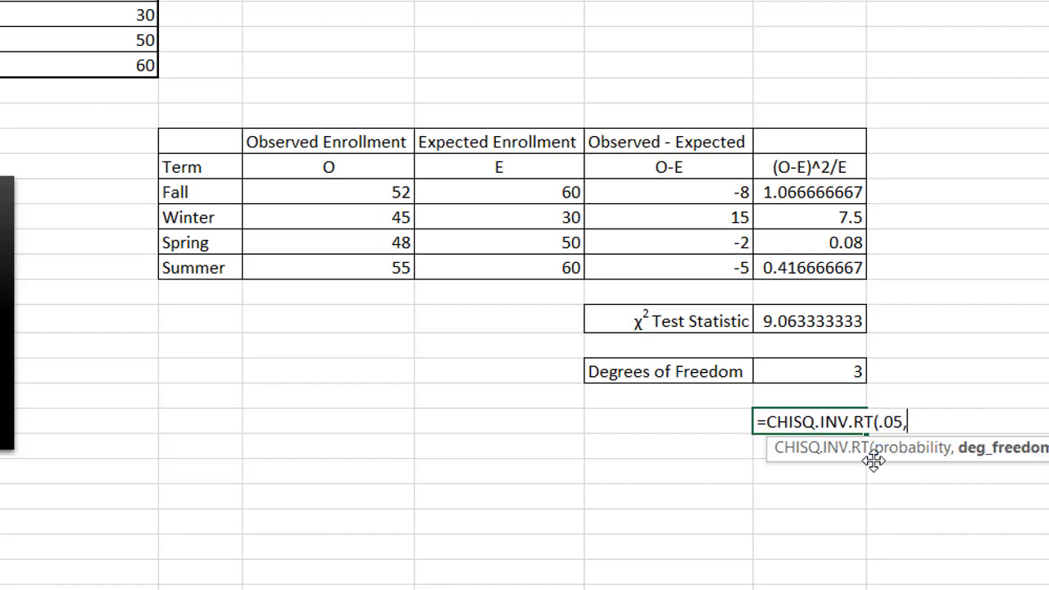
{"action": "left_click", "coordinate": [796, 375]}
{"action": "key", "text": "Return"}
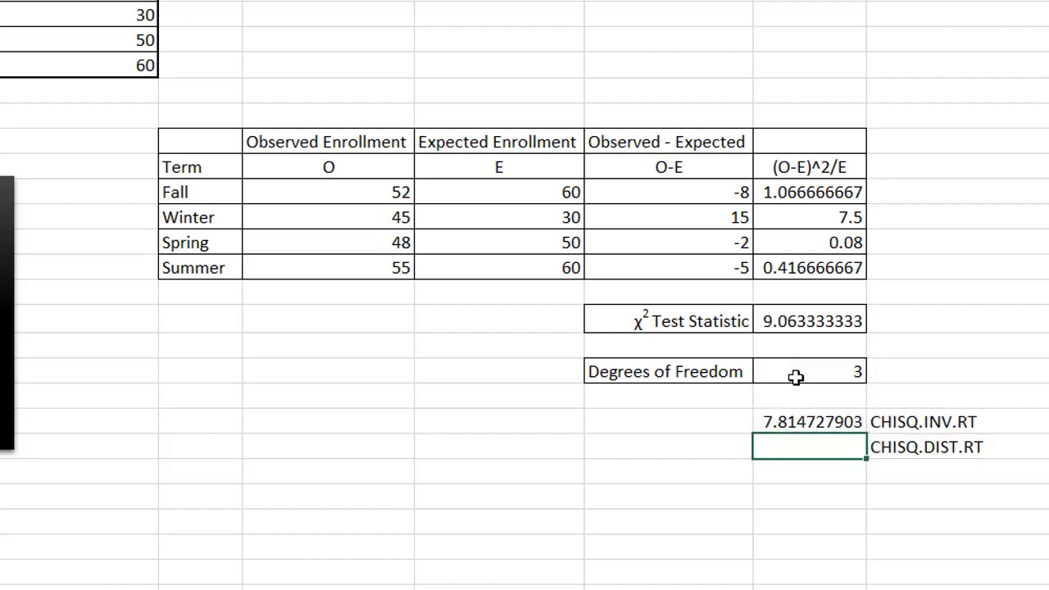
Compare the CHISQ.INV.RT critical value with the χ² Test Statistic and review the hypotheses text box.
{"action": "left_click", "coordinate": [804, 423]}
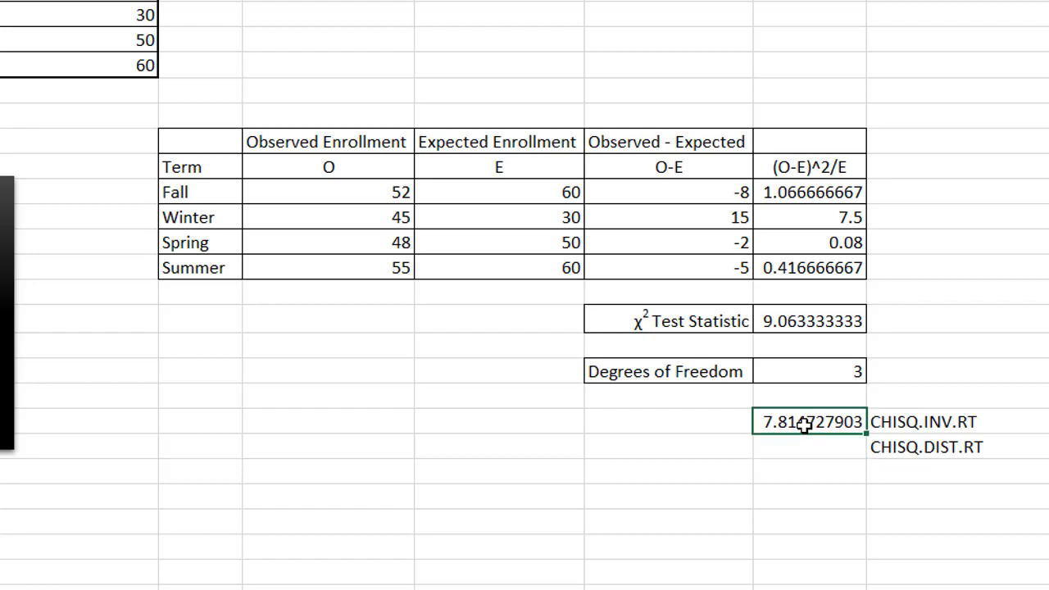
{"action": "left_click", "coordinate": [811, 319]}
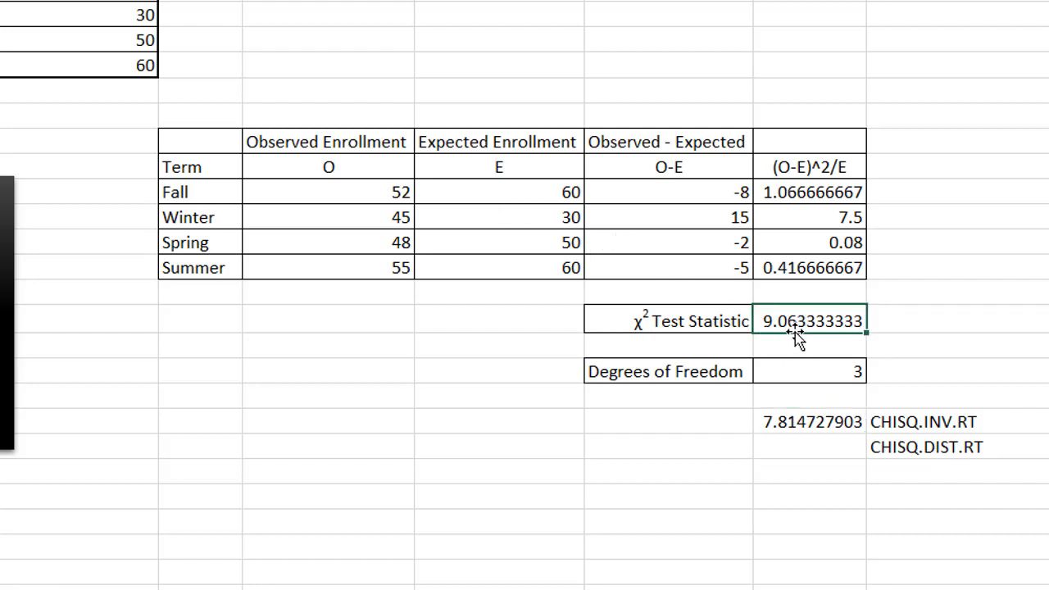
{"action": "left_click", "coordinate": [833, 424]}
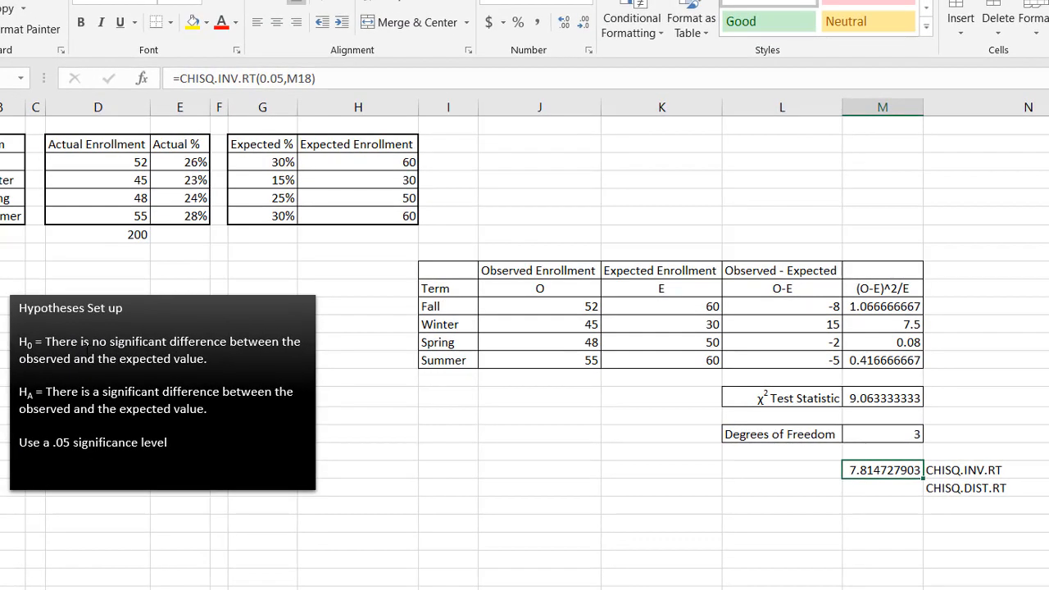
{"action": "left_click", "coordinate": [238, 425]}
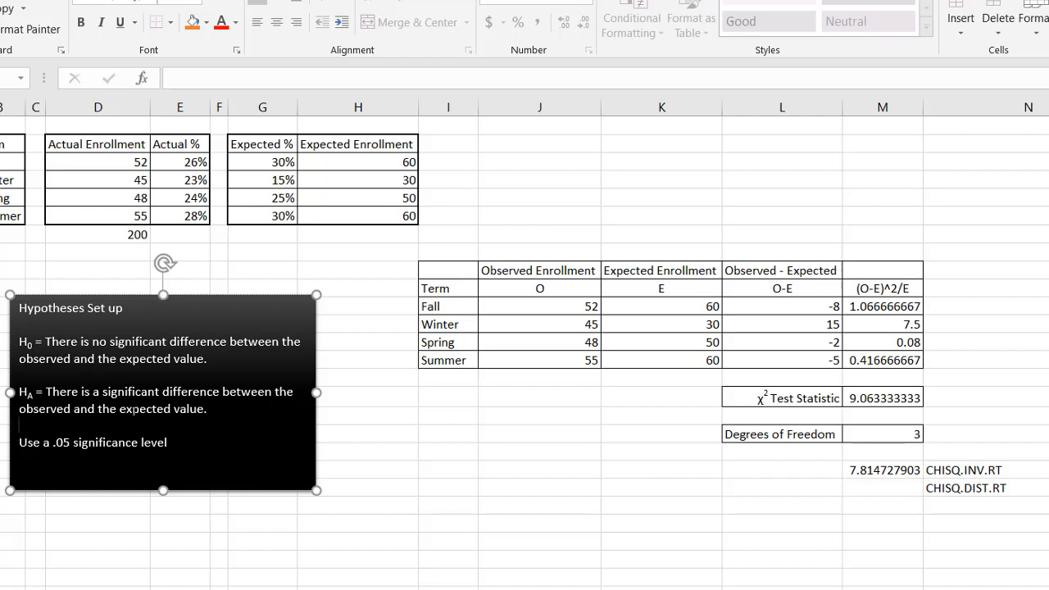
Calculate the p-value beside the CHISQ.DIST.RT label with the formula =CHISQ.DIST.RT(M16,M18).
{"action": "left_click", "coordinate": [883, 487]}
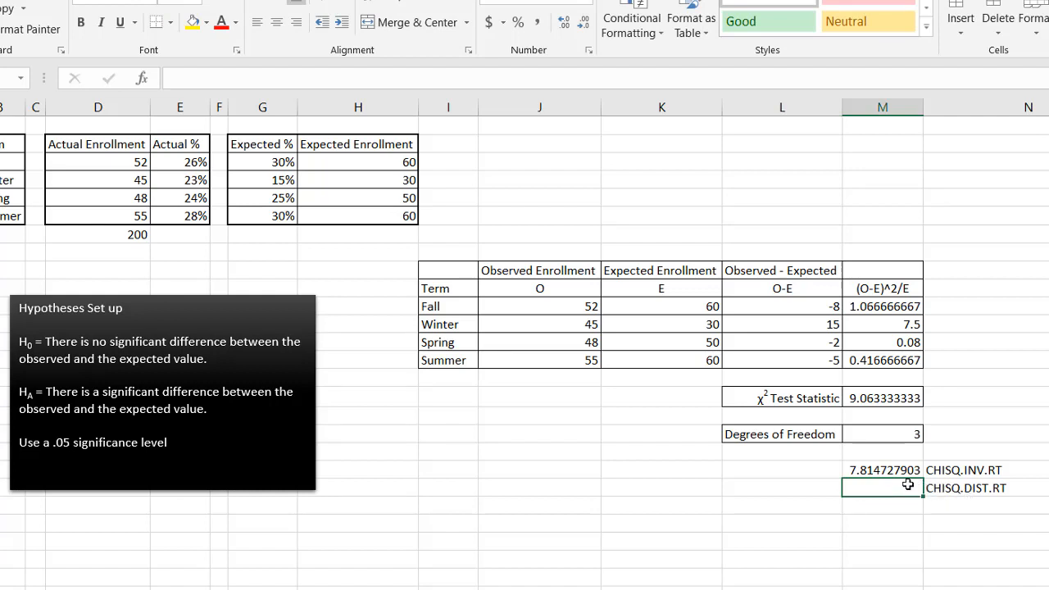
{"action": "type", "text": "="}
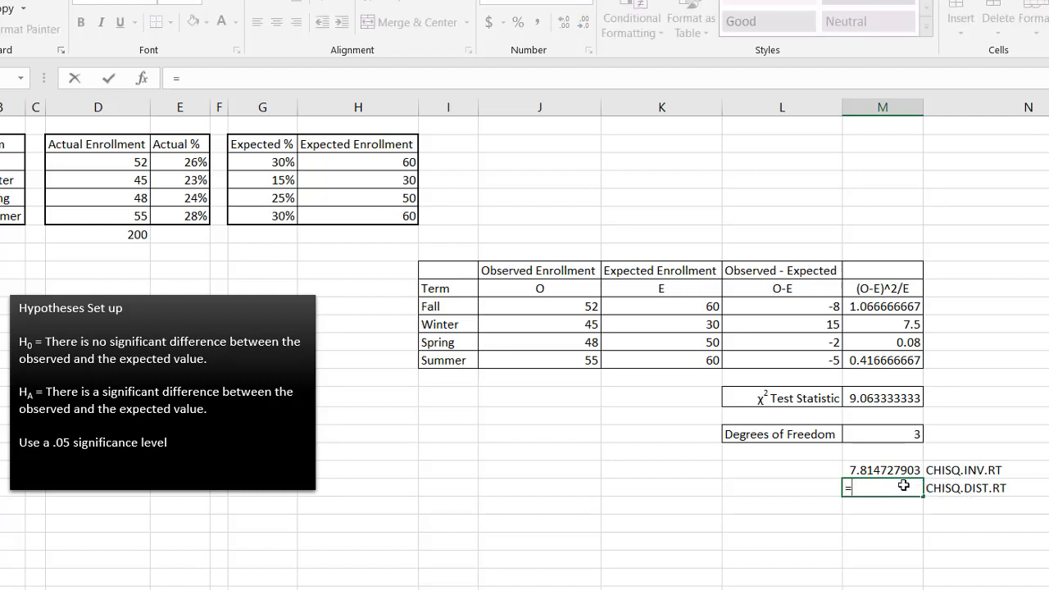
{"action": "type", "text": "chi"}
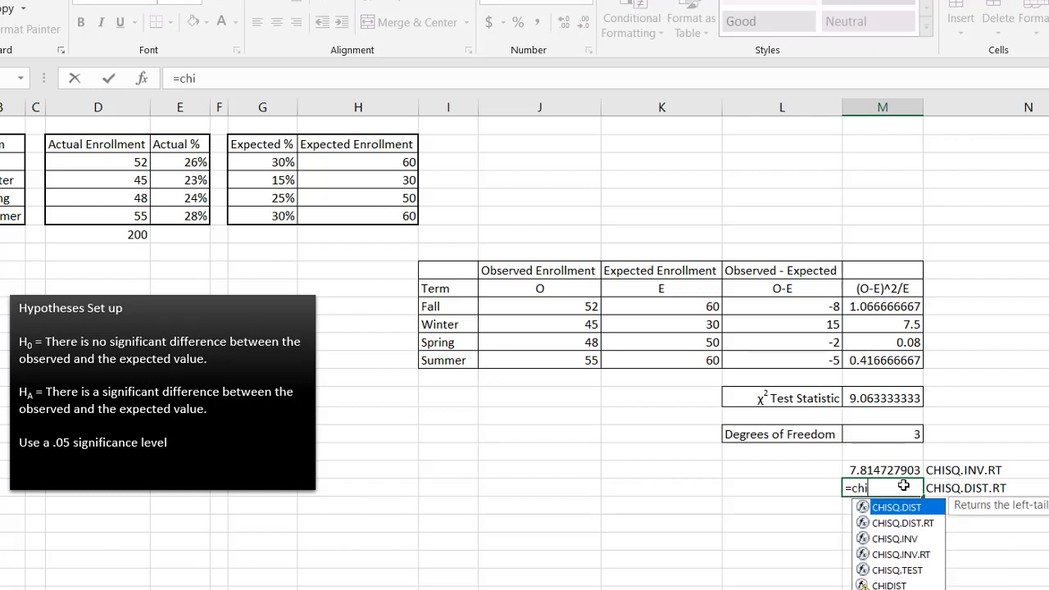
{"action": "double_click", "coordinate": [925, 524]}
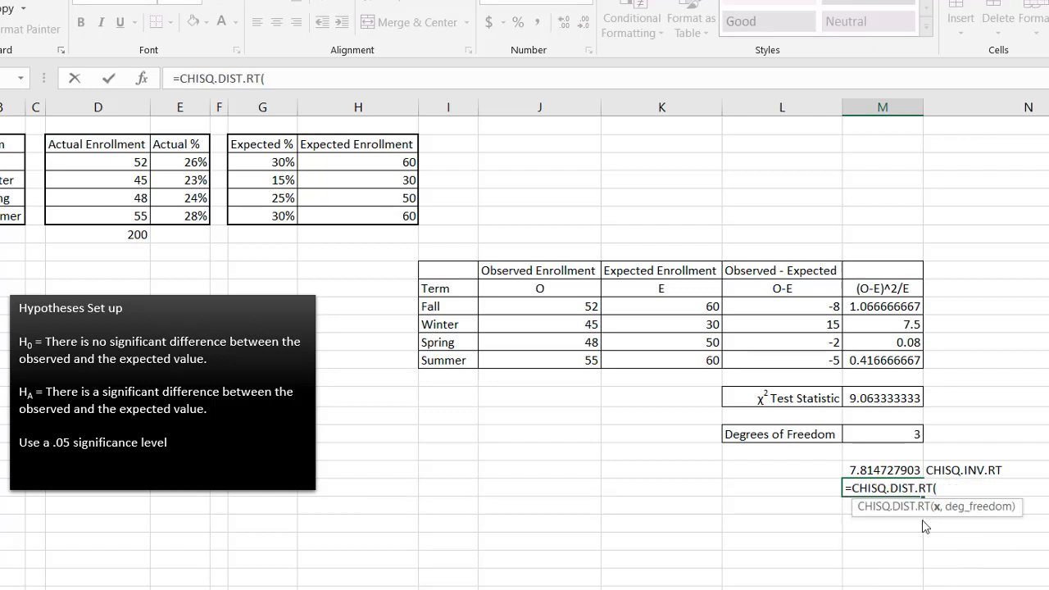
{"action": "left_click", "coordinate": [889, 397]}
{"action": "type", "text": ","}
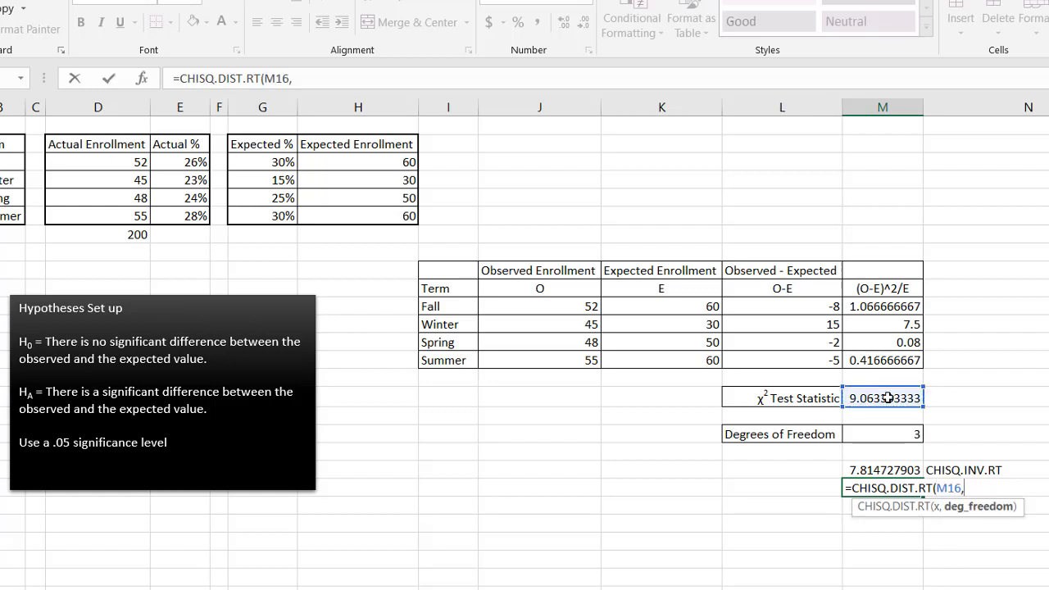
{"action": "left_click", "coordinate": [912, 435]}
{"action": "type", "text": ")"}
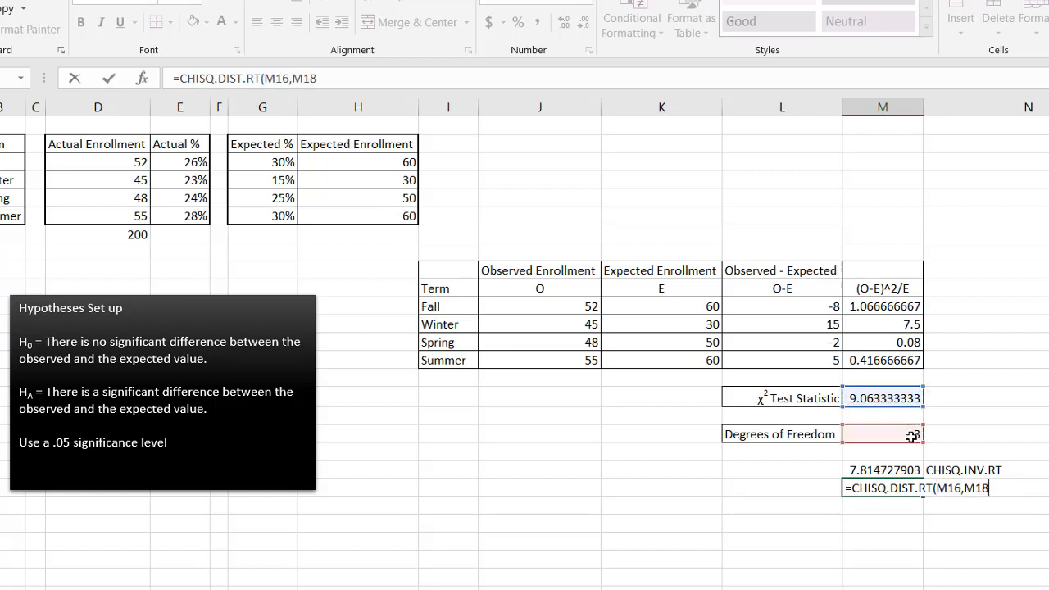
{"action": "key", "text": "Return"}
{"action": "left_click", "coordinate": [890, 488]}
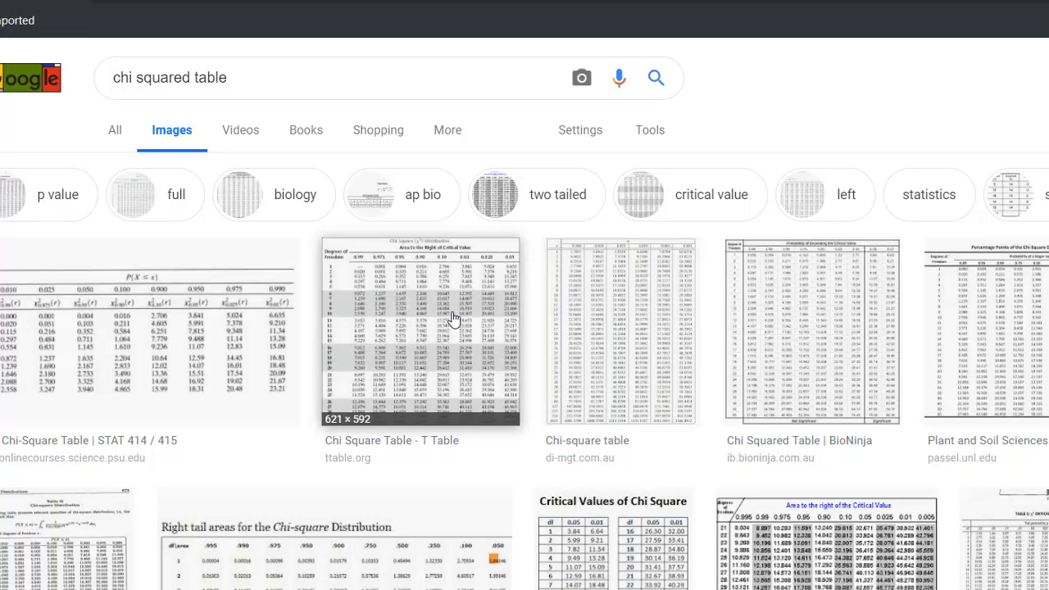
Open the ttable.org Chi Square Table from the Google image results, and return to the CHISQ.INV.RT critical value in Excel.
{"action": "left_click", "coordinate": [435, 306]}
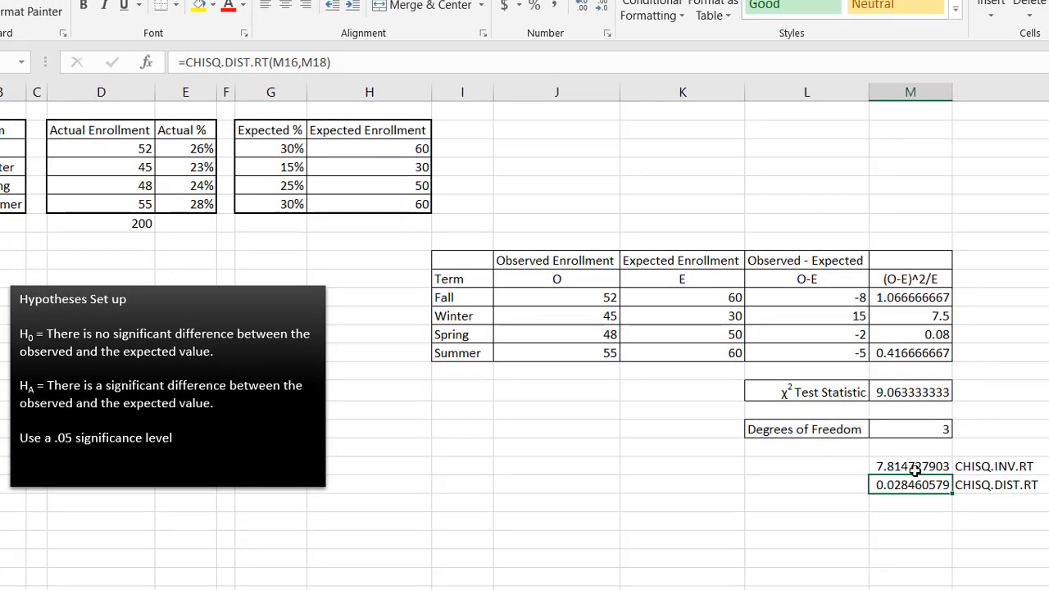
{"action": "left_click", "coordinate": [913, 466]}
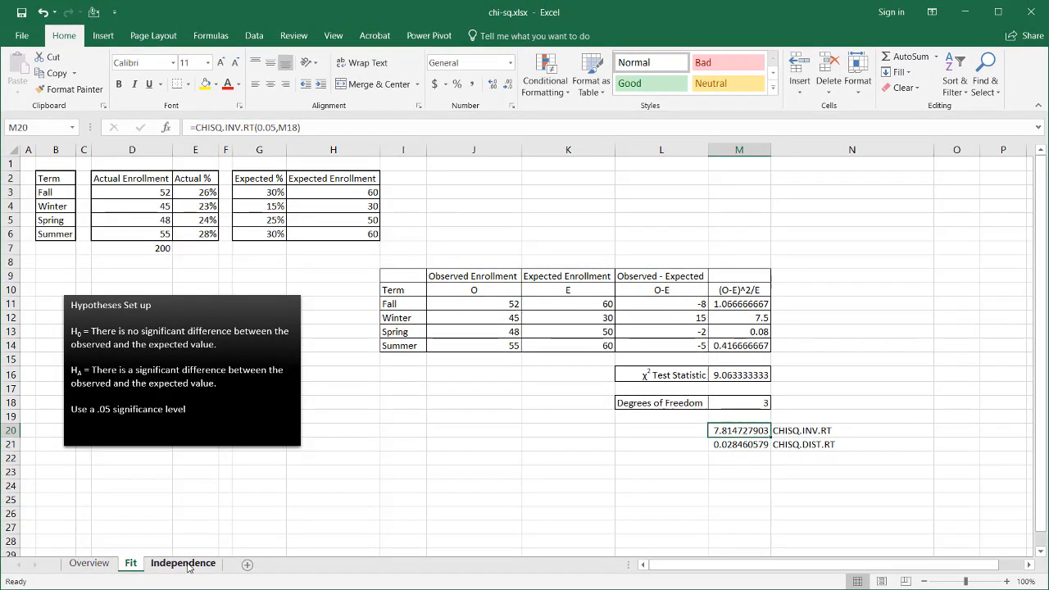
Switch to the Independence sheet and examine how the row, column and grand totals of the Observed table are made up.
{"action": "left_click", "coordinate": [184, 564]}
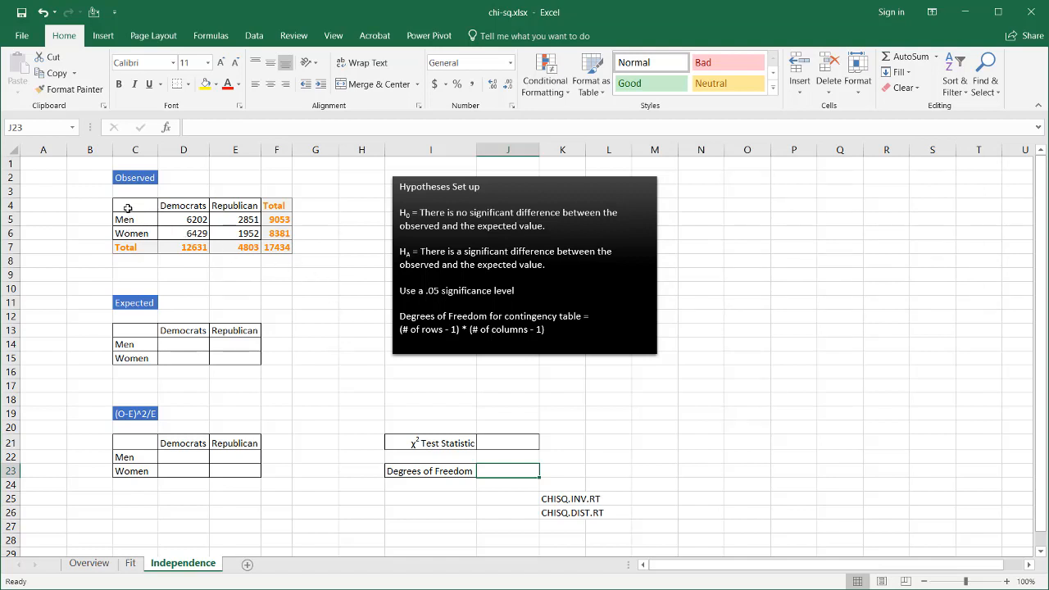
{"action": "left_click", "coordinate": [273, 219]}
{"action": "left_click", "coordinate": [277, 233]}
{"action": "left_click", "coordinate": [278, 247]}
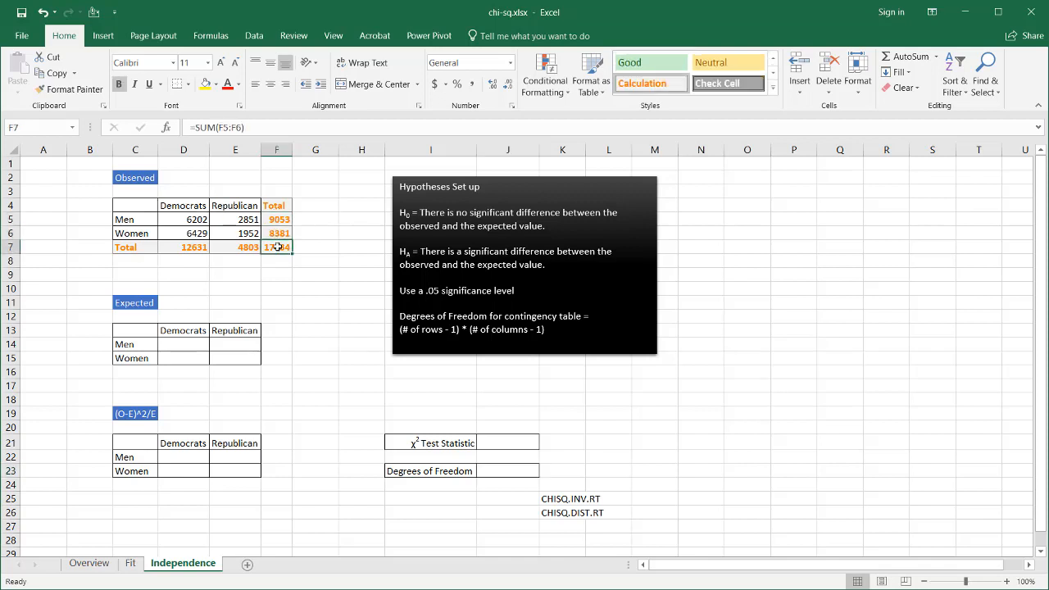
{"action": "left_click", "coordinate": [273, 219]}
{"action": "left_click_drag", "start_coordinate": [192, 221], "coordinate": [250, 219]}
{"action": "left_click", "coordinate": [187, 252]}
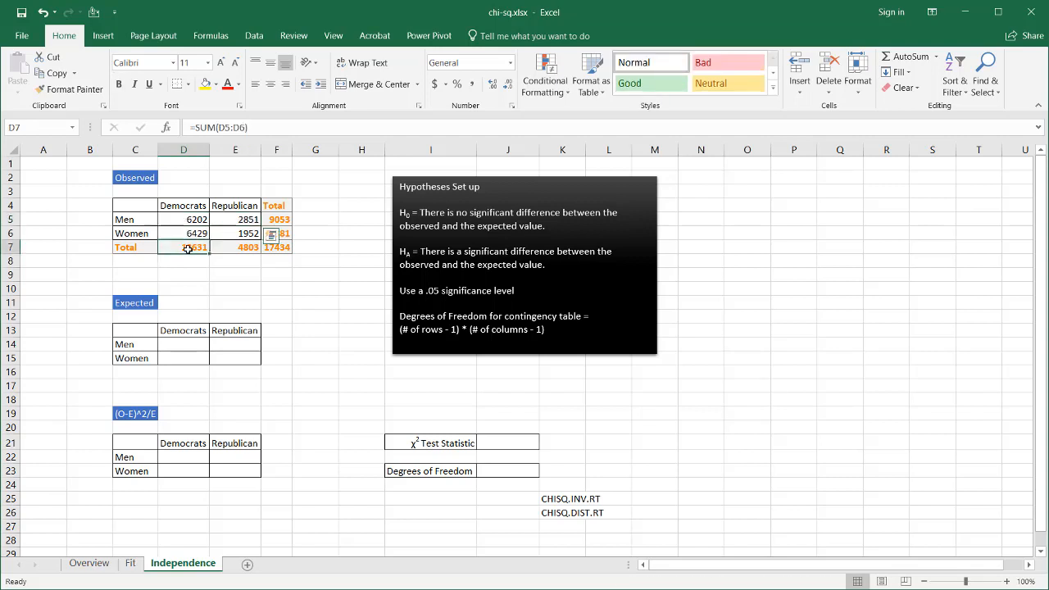
{"action": "left_click_drag", "start_coordinate": [187, 217], "coordinate": [185, 229]}
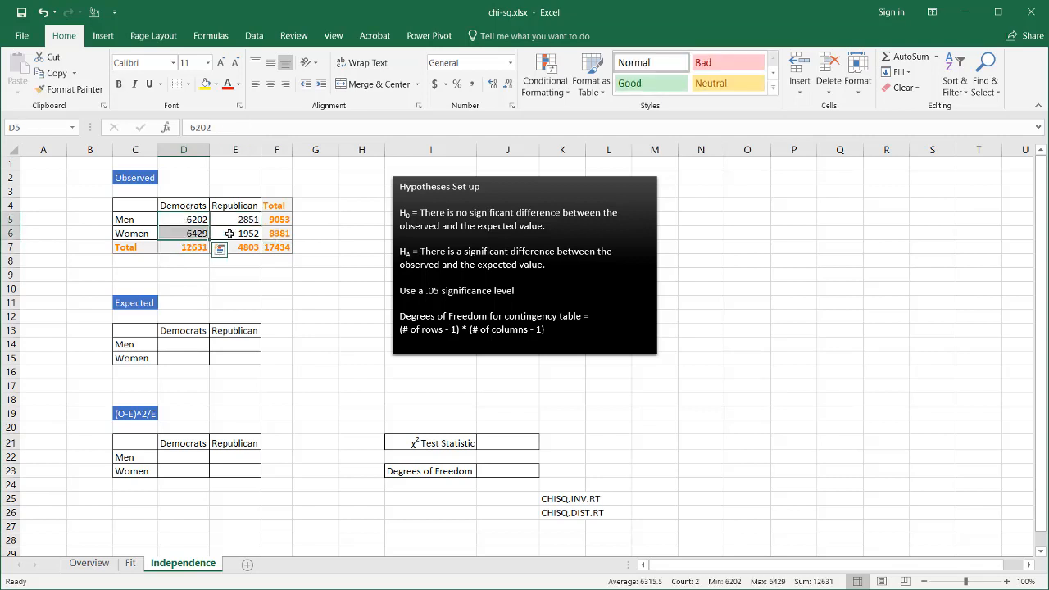
{"action": "left_click", "coordinate": [277, 246]}
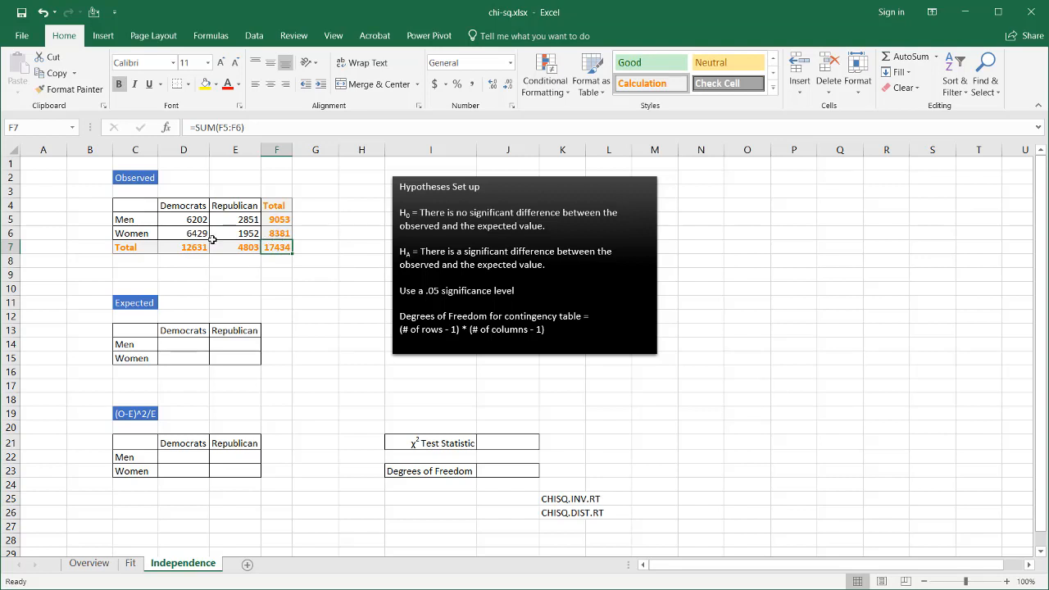
{"action": "left_click", "coordinate": [310, 313]}
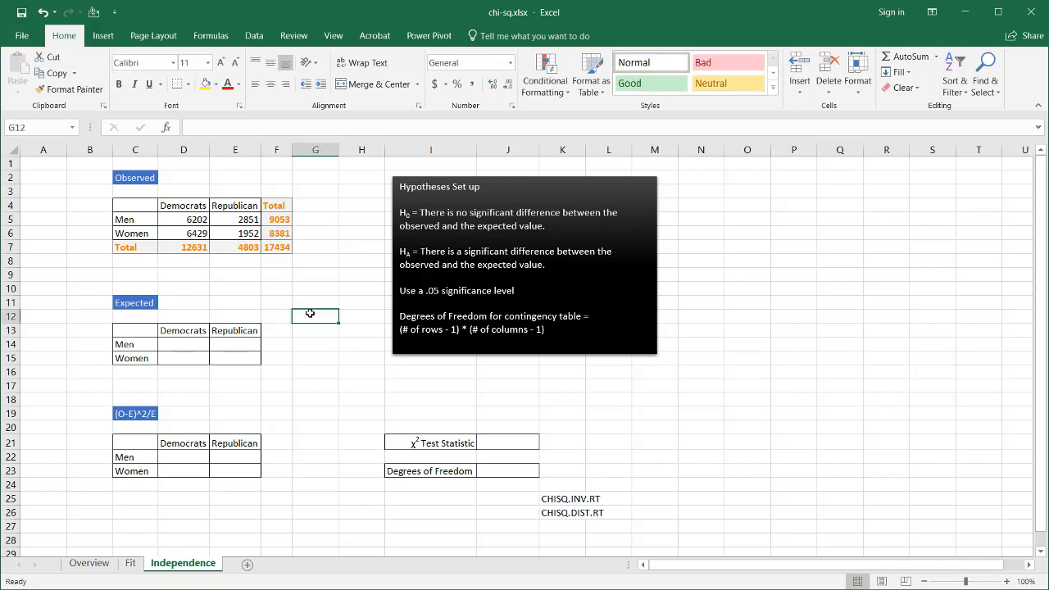
Calculate the expected count for Democrat men in D14 from the column, row and grand totals with the formula =(D7*F5)/F7.
{"action": "left_click", "coordinate": [173, 344]}
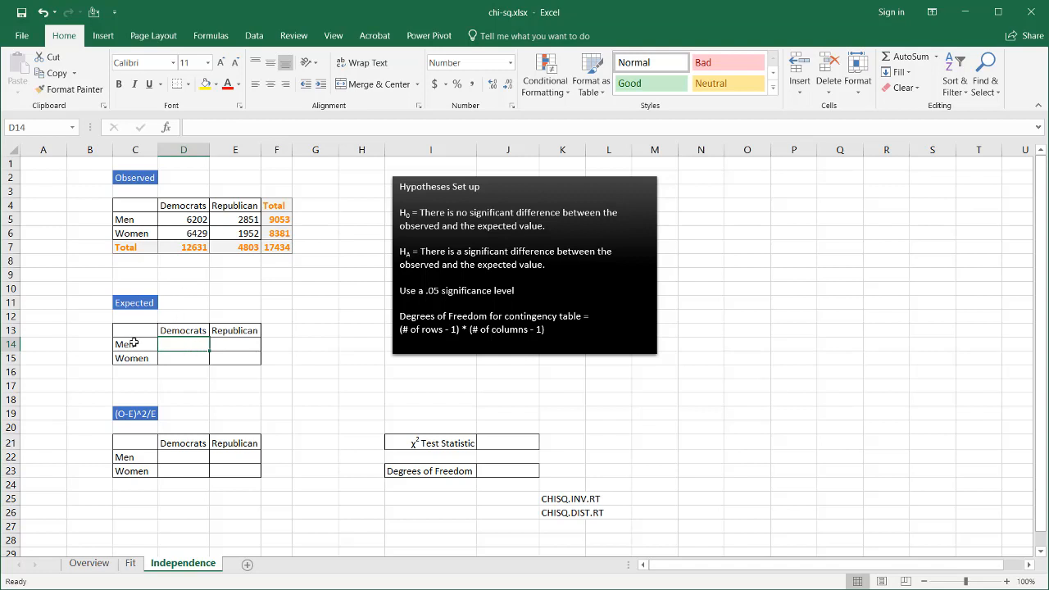
{"action": "left_click", "coordinate": [183, 248]}
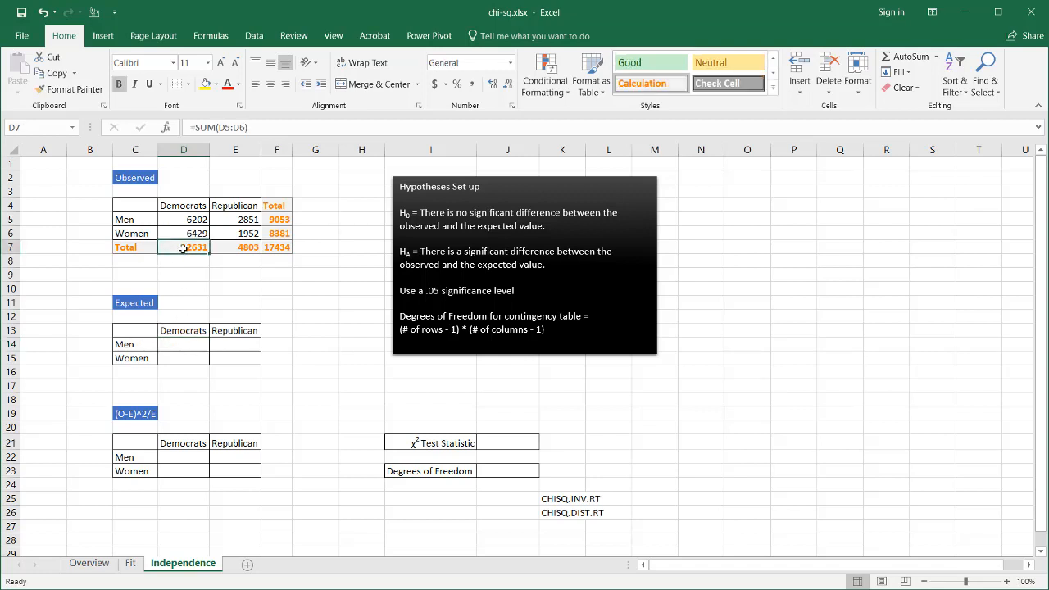
{"action": "left_click", "coordinate": [276, 219]}
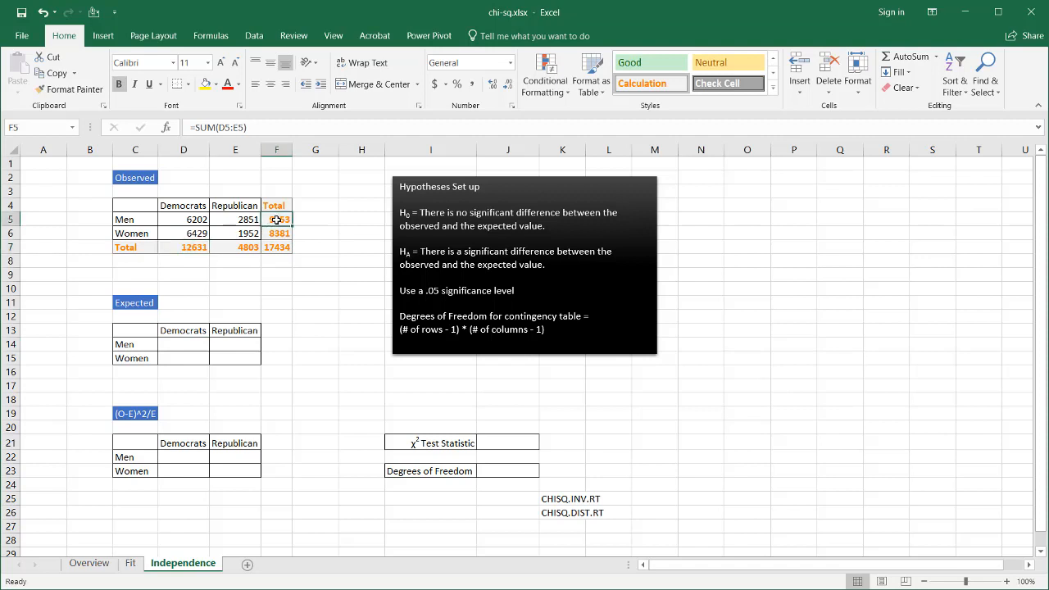
{"action": "left_click", "coordinate": [278, 246]}
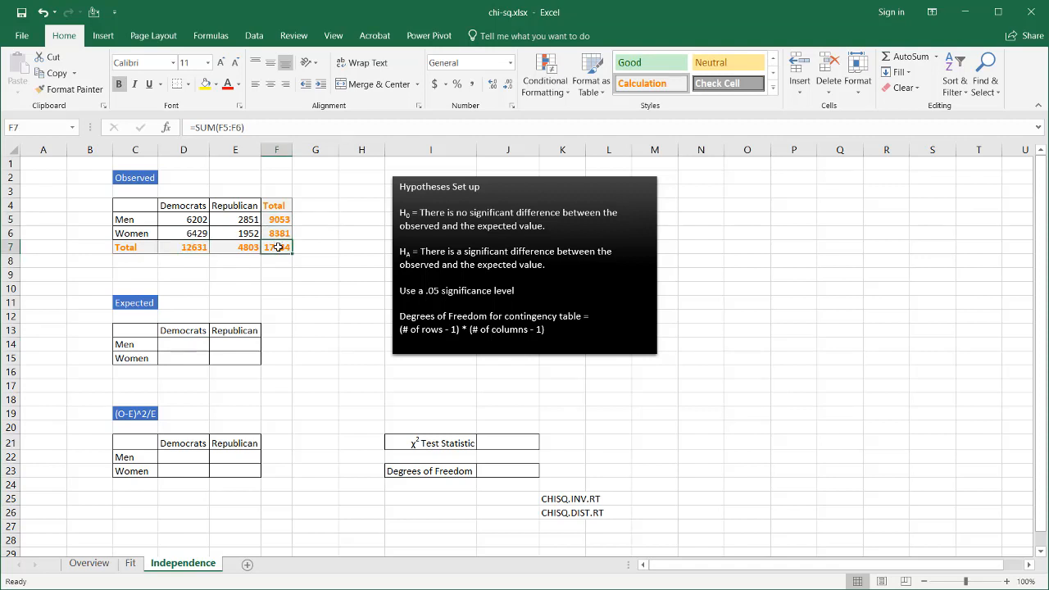
{"action": "left_click", "coordinate": [174, 344]}
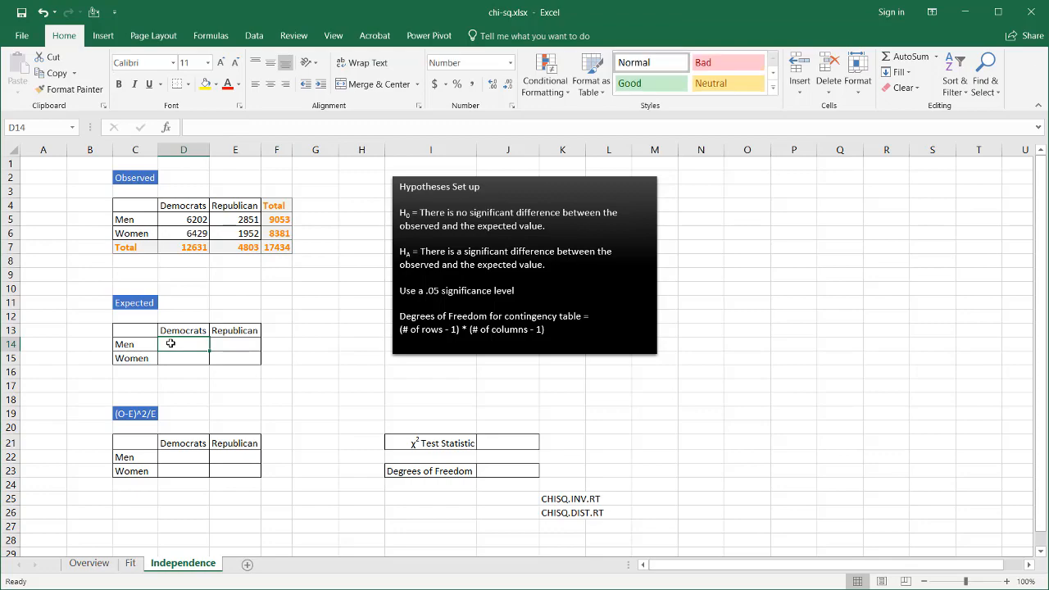
{"action": "type", "text": "="}
{"action": "left_click", "coordinate": [177, 247]}
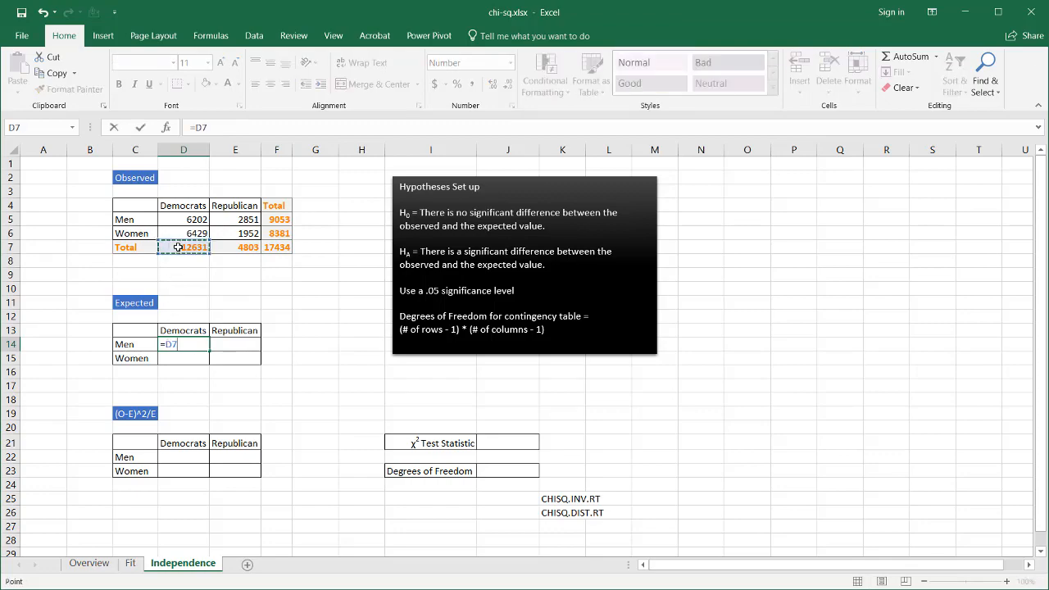
{"action": "key", "text": "BackSpace"}
{"action": "key", "text": "BackSpace"}
{"action": "type", "text": "("}
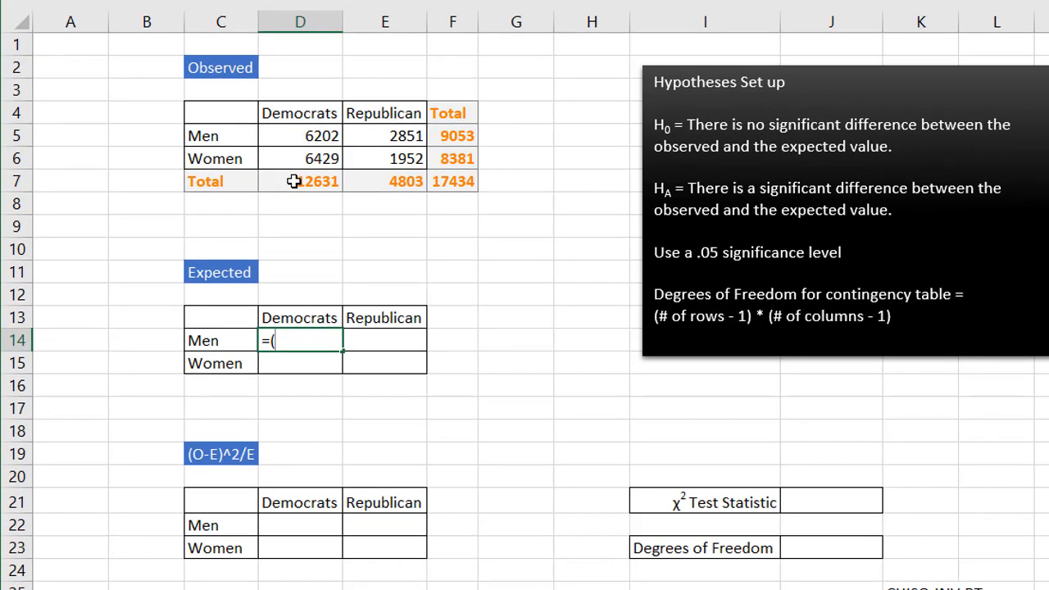
{"action": "left_click", "coordinate": [293, 181]}
{"action": "type", "text": "*"}
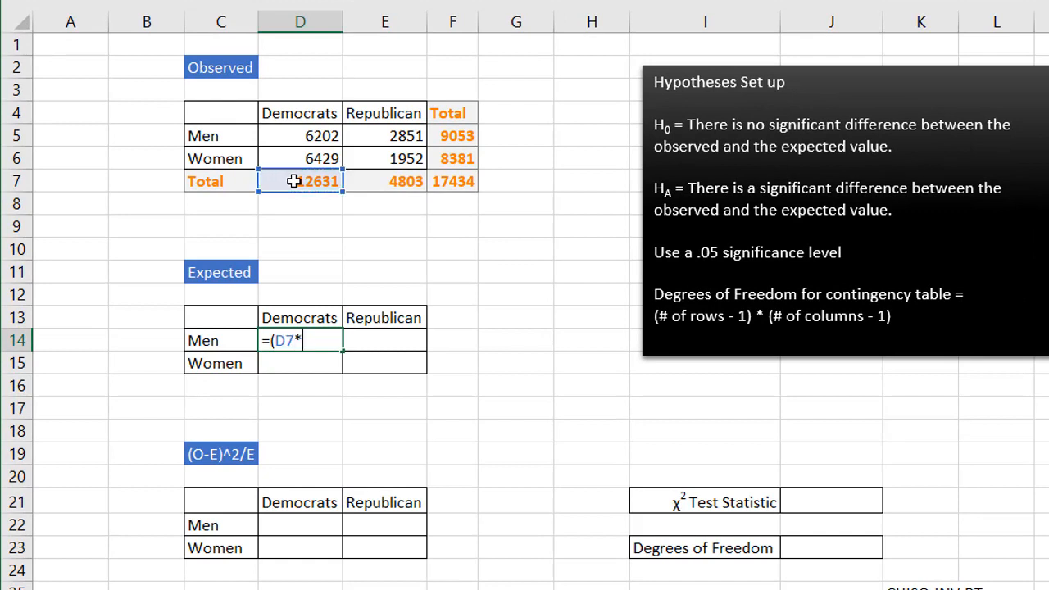
{"action": "left_click", "coordinate": [457, 135]}
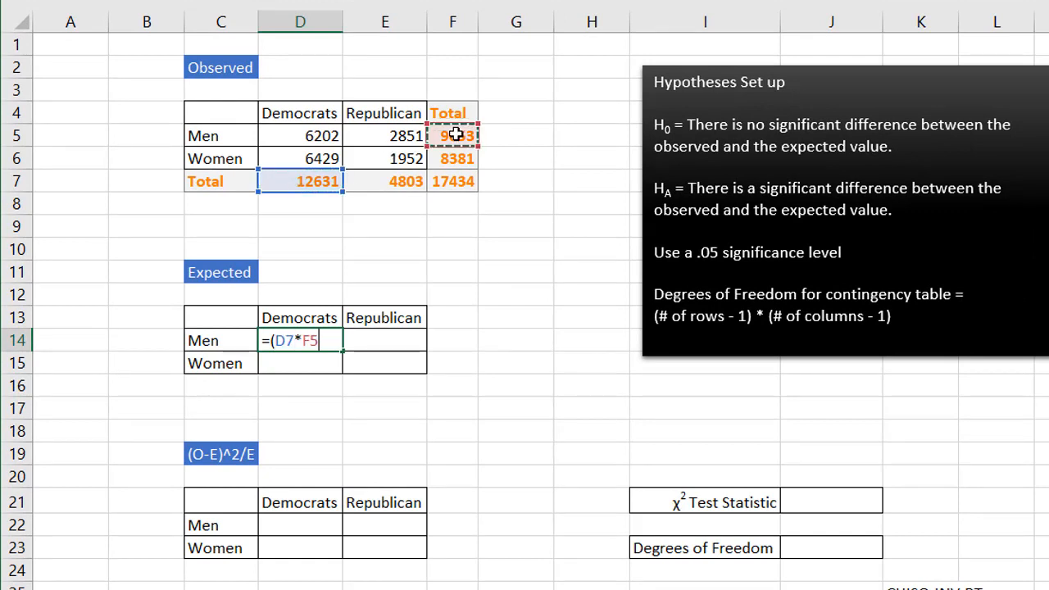
{"action": "type", "text": ")/"}
{"action": "left_click", "coordinate": [456, 182]}
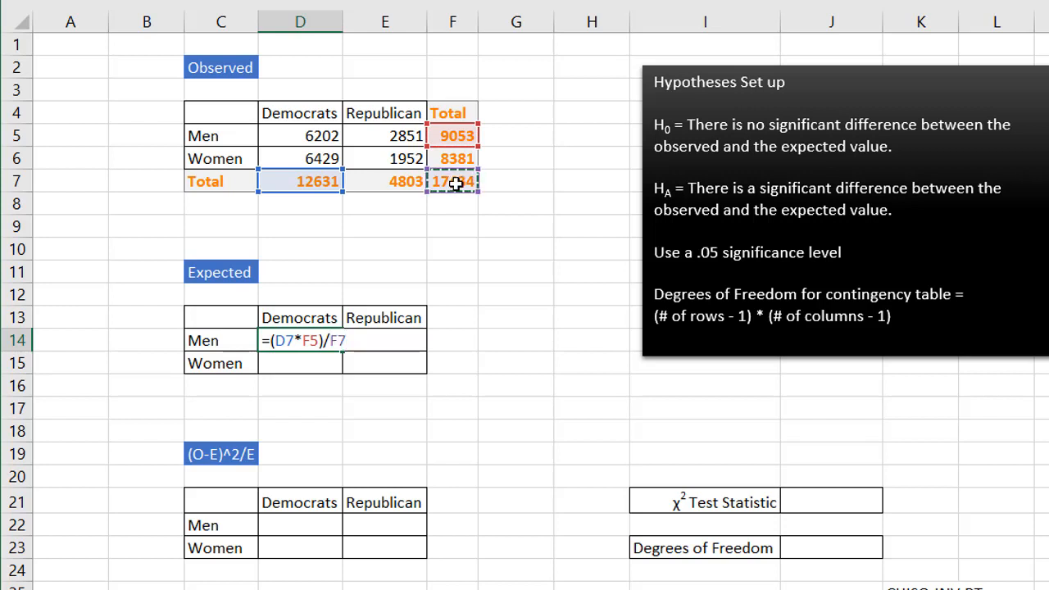
{"action": "key", "text": "Return"}
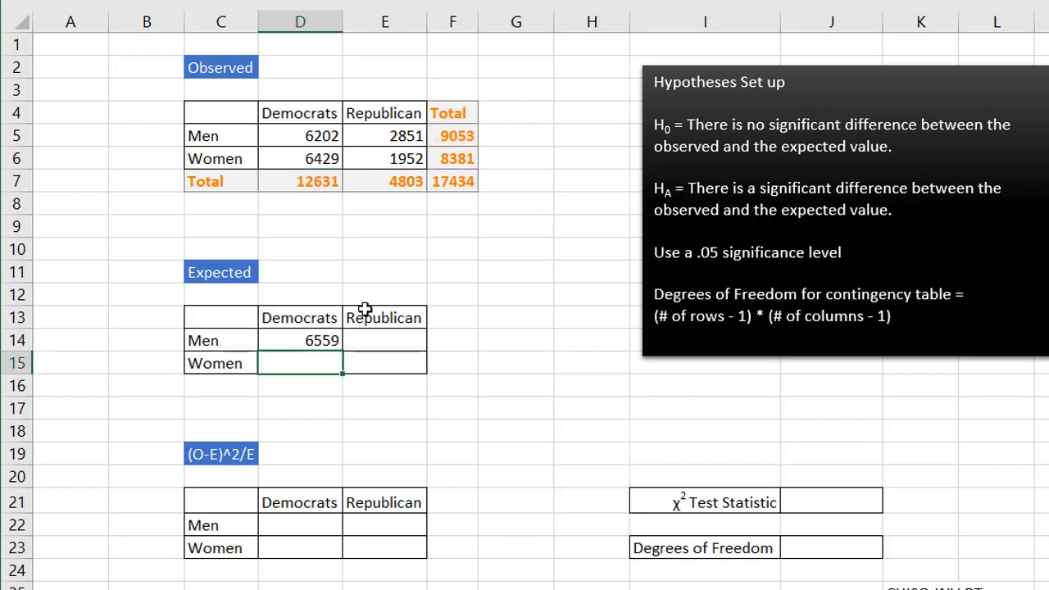
Calculate the expected count for Democrat women in D15 with the formula =(D7*F6)/F7.
{"action": "type", "text": "=("}
{"action": "left_click", "coordinate": [288, 181]}
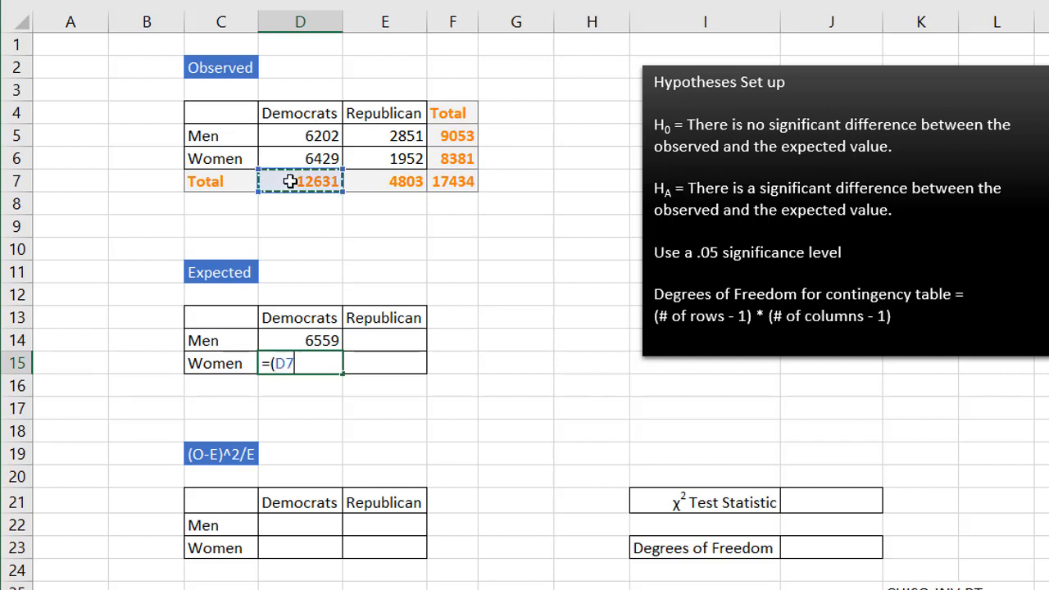
{"action": "type", "text": "*"}
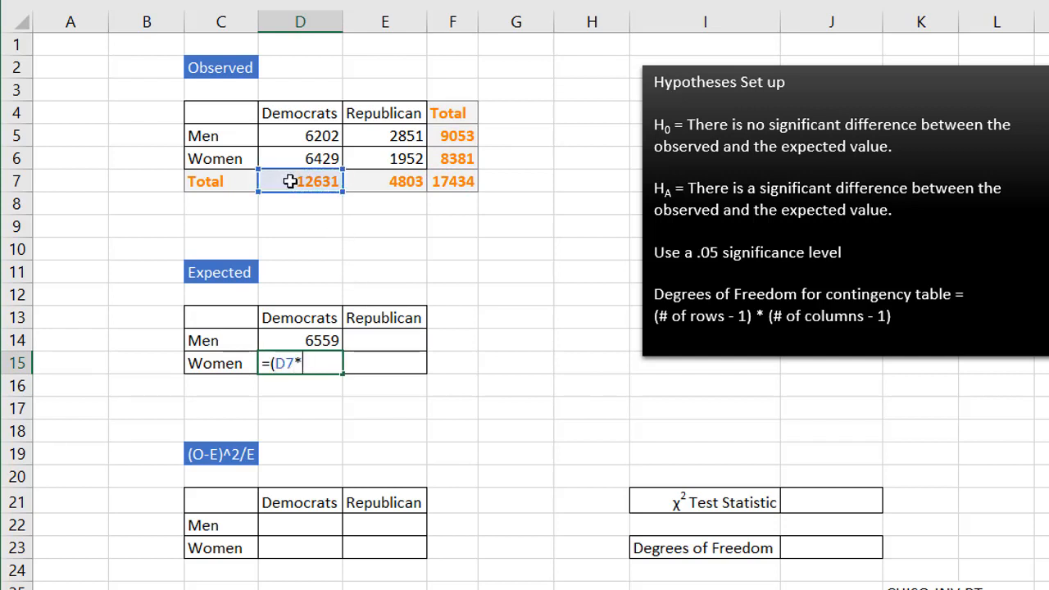
{"action": "left_click", "coordinate": [453, 158]}
{"action": "type", "text": ")/"}
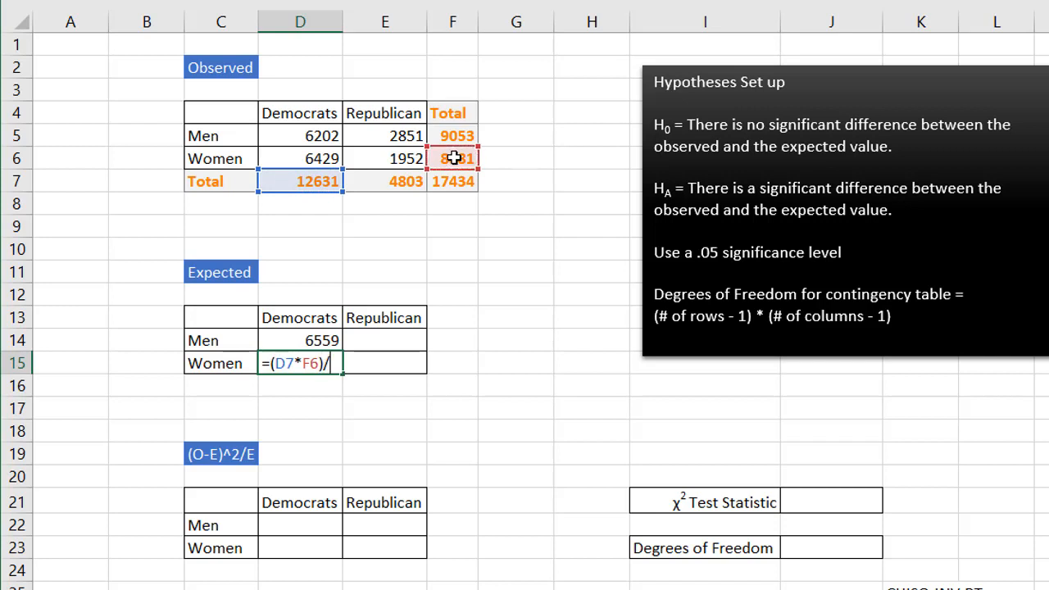
{"action": "left_click", "coordinate": [455, 181]}
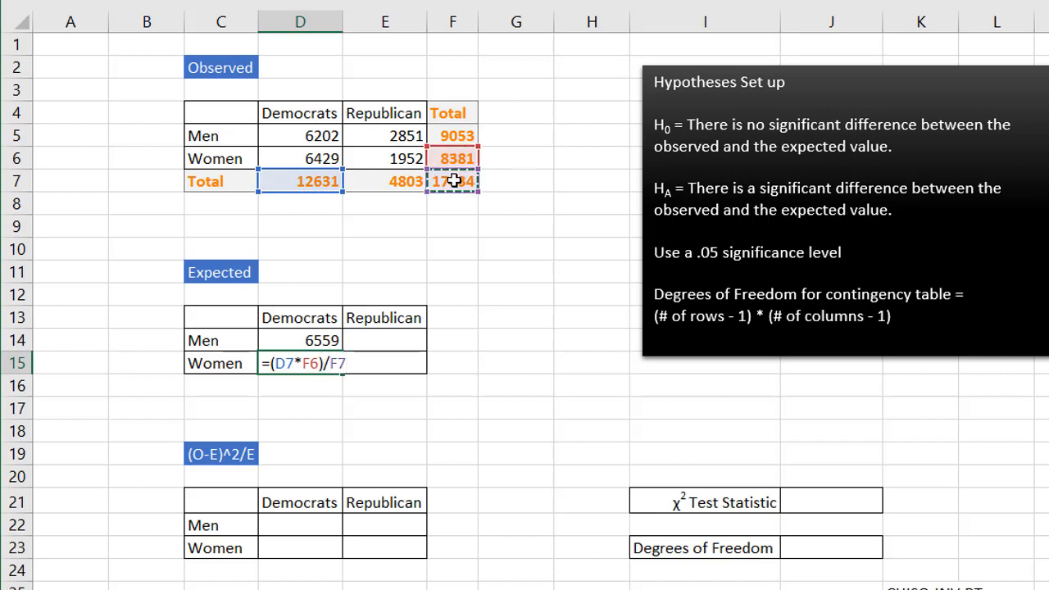
{"action": "key", "text": "Return"}
Calculate the expected count for Republican men in E14 with the formula =(E7*F5)/F7.
{"action": "left_click", "coordinate": [376, 341]}
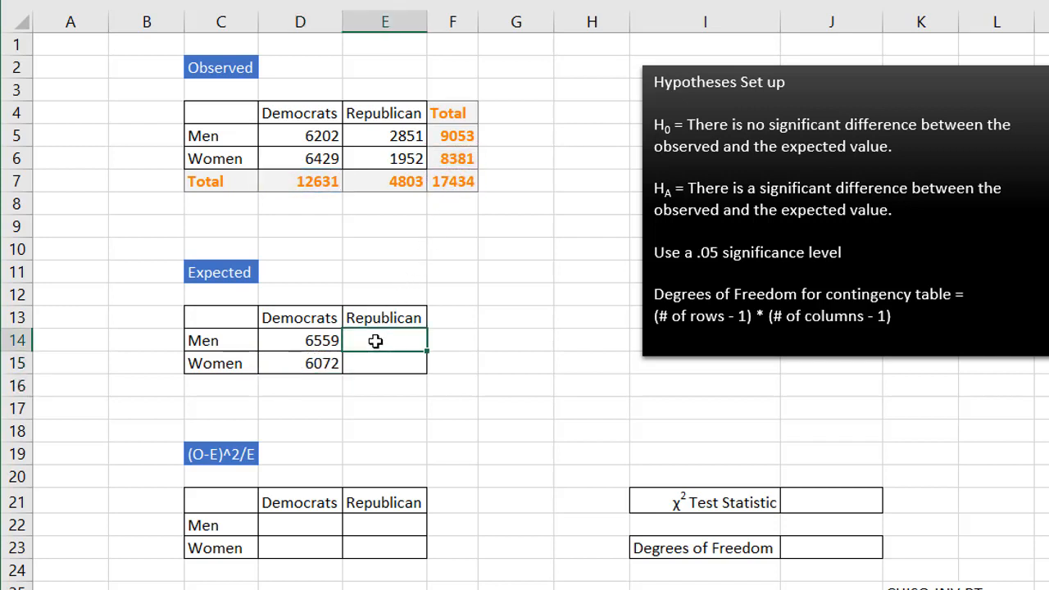
{"action": "type", "text": "=("}
{"action": "left_click", "coordinate": [370, 181]}
{"action": "type", "text": "*"}
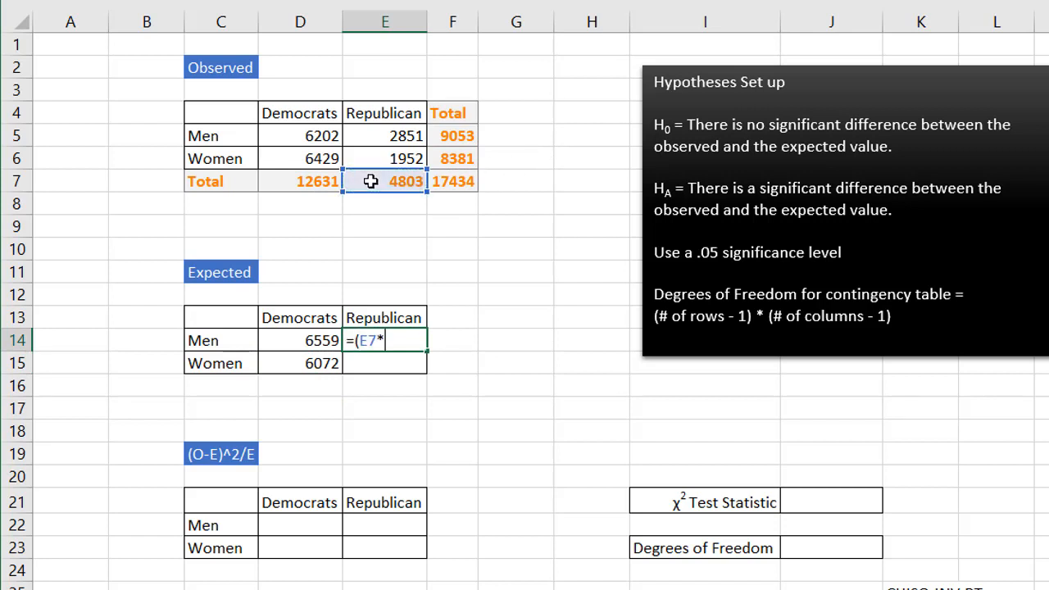
{"action": "left_click", "coordinate": [461, 135]}
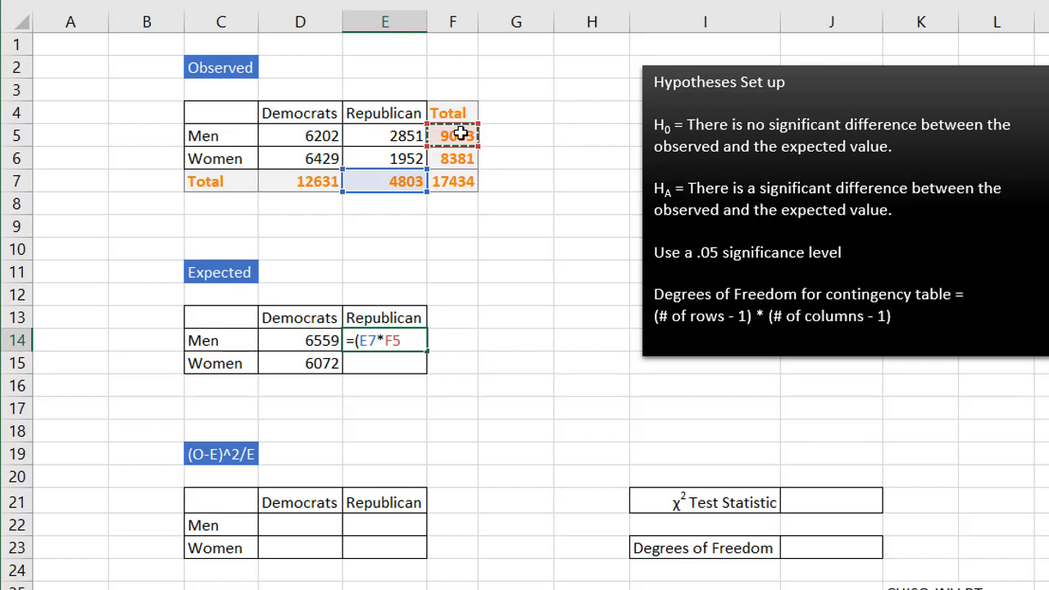
{"action": "type", "text": ")/"}
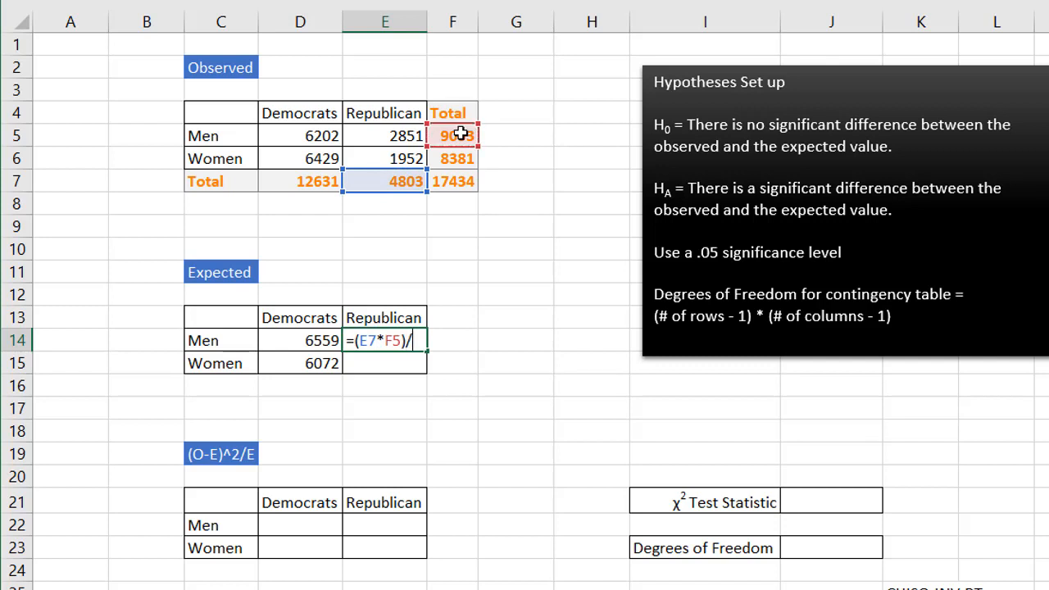
{"action": "left_click", "coordinate": [461, 181]}
{"action": "key", "text": "ctrl+Return"}
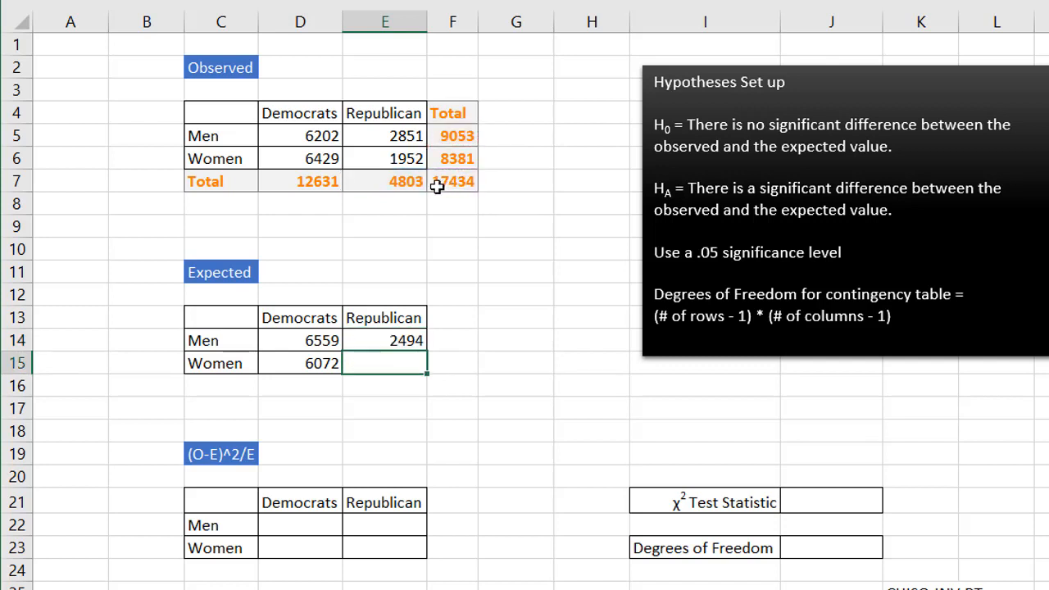
Calculate the expected count for Republican women in E15 with the formula =(E7*F6)/F7.
{"action": "type", "text": "=("}
{"action": "left_click", "coordinate": [402, 182]}
{"action": "type", "text": "*"}
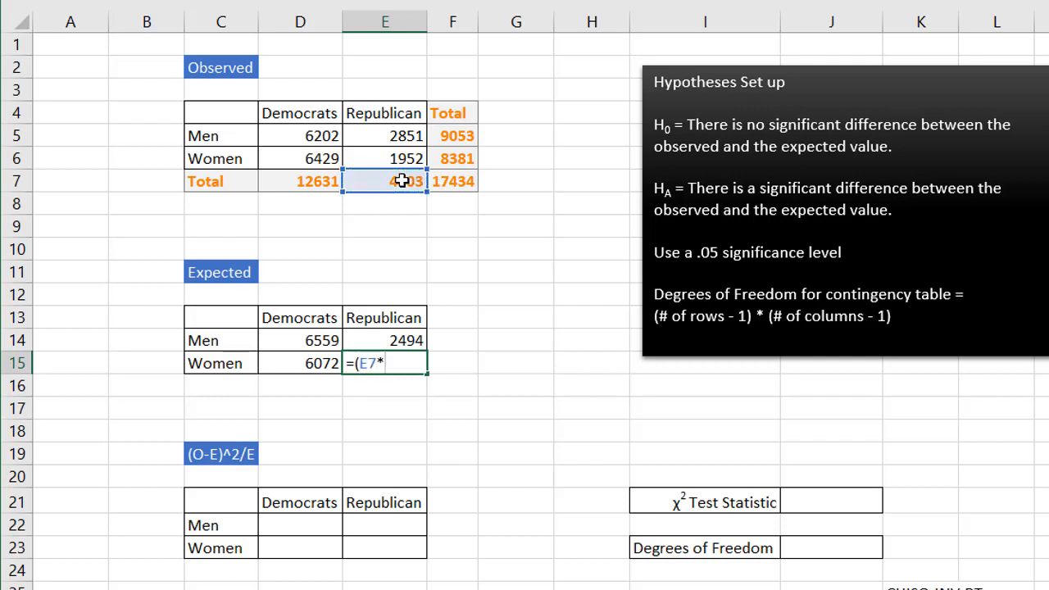
{"action": "left_click", "coordinate": [457, 159]}
{"action": "type", "text": ")/"}
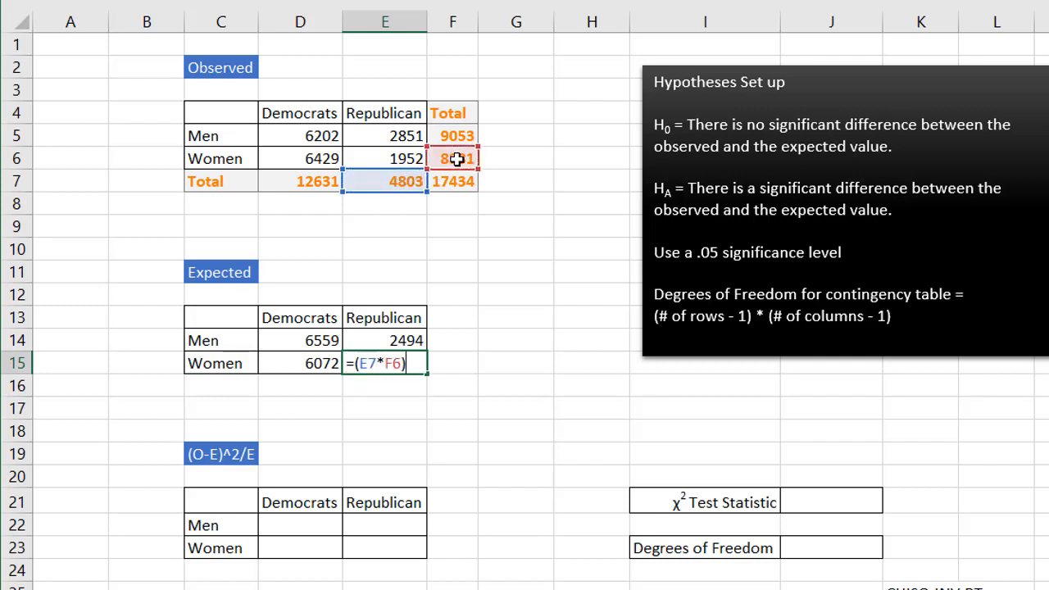
{"action": "left_click", "coordinate": [456, 178]}
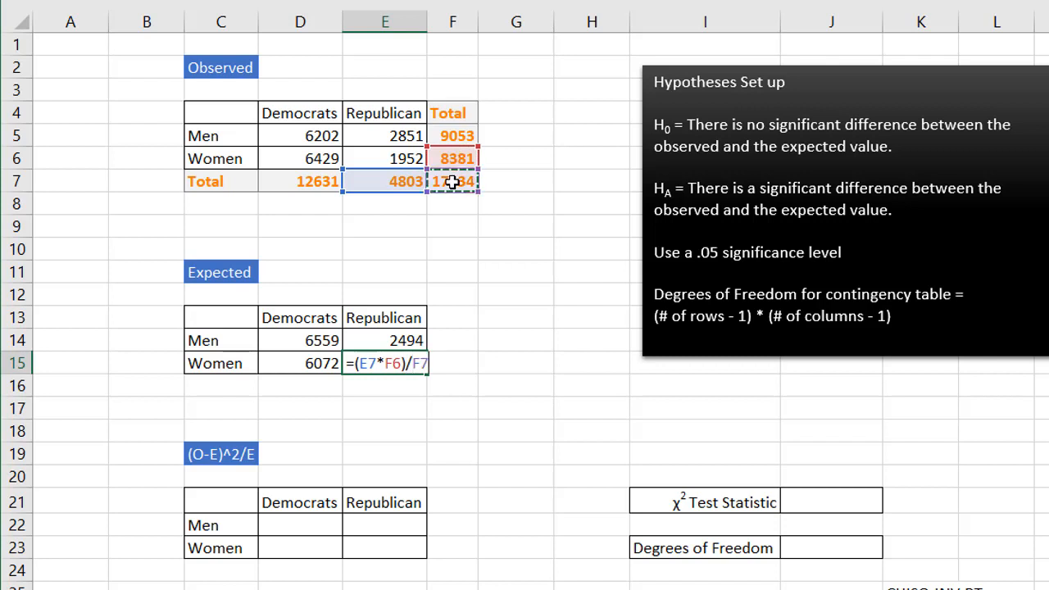
{"action": "key", "text": "Return"}
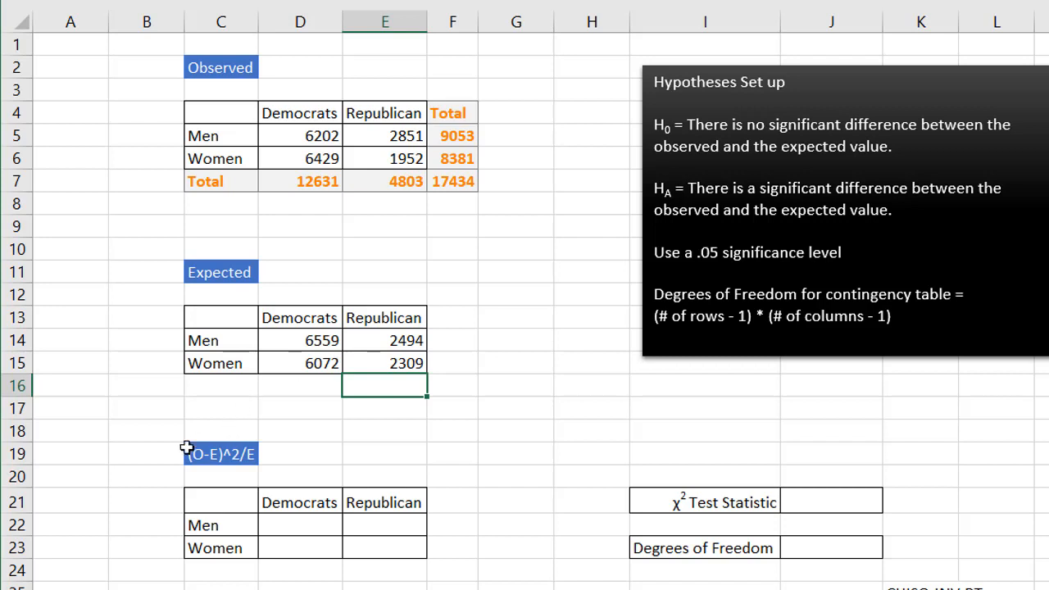
Fill all four cells of the (O-E)^2/E table, D22:E23, at once with the formula =(D5-D14)^2/D14.
{"action": "left_click_drag", "start_coordinate": [283, 520], "coordinate": [383, 547]}
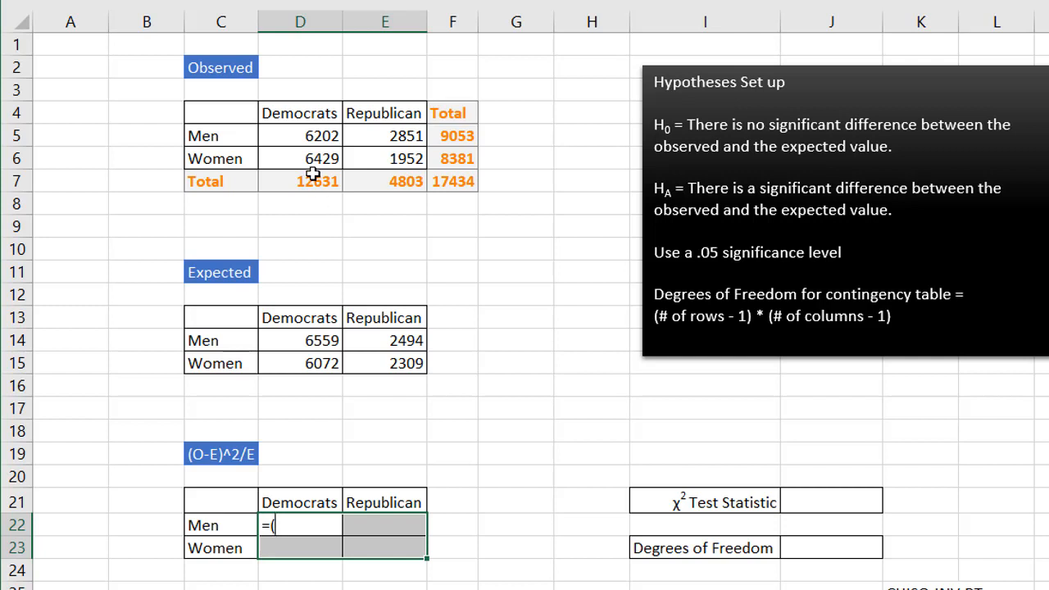
{"action": "left_click", "coordinate": [301, 137]}
{"action": "type", "text": "-"}
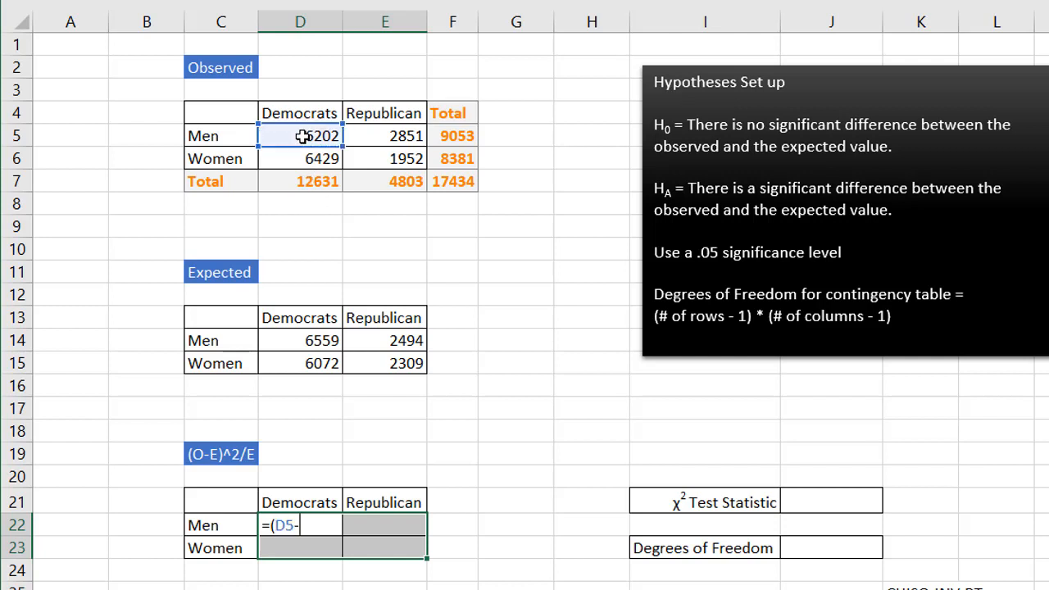
{"action": "left_click", "coordinate": [291, 340]}
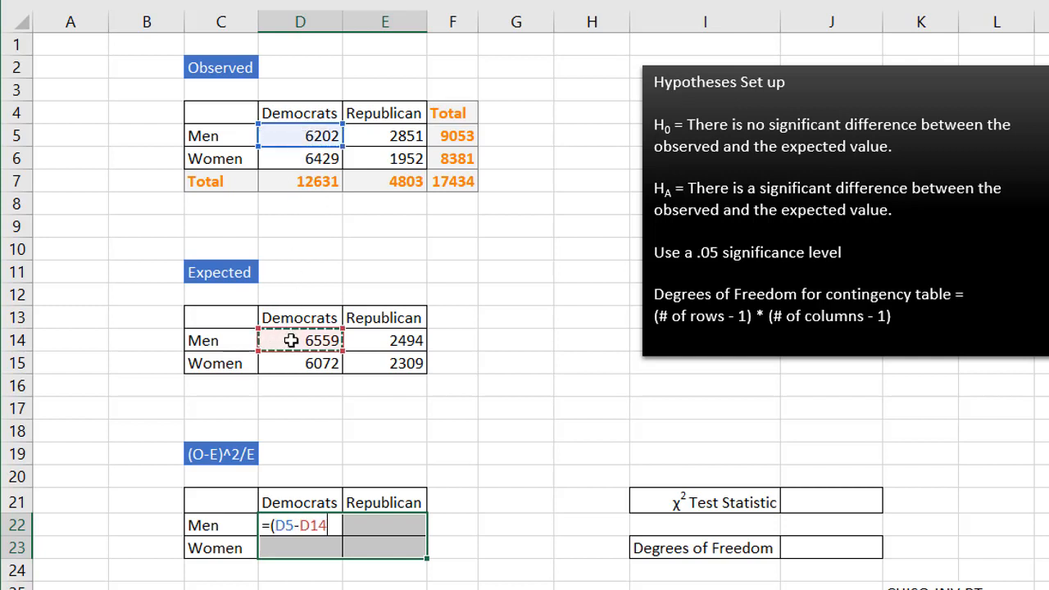
{"action": "type", "text": ")"}
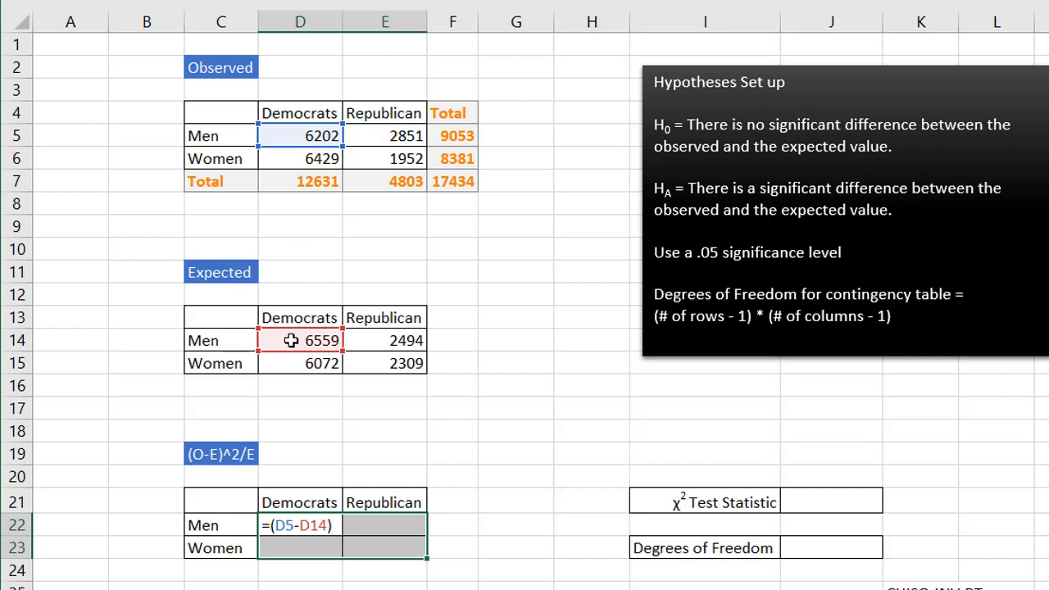
{"action": "type", "text": "^"}
{"action": "type", "text": "2/"}
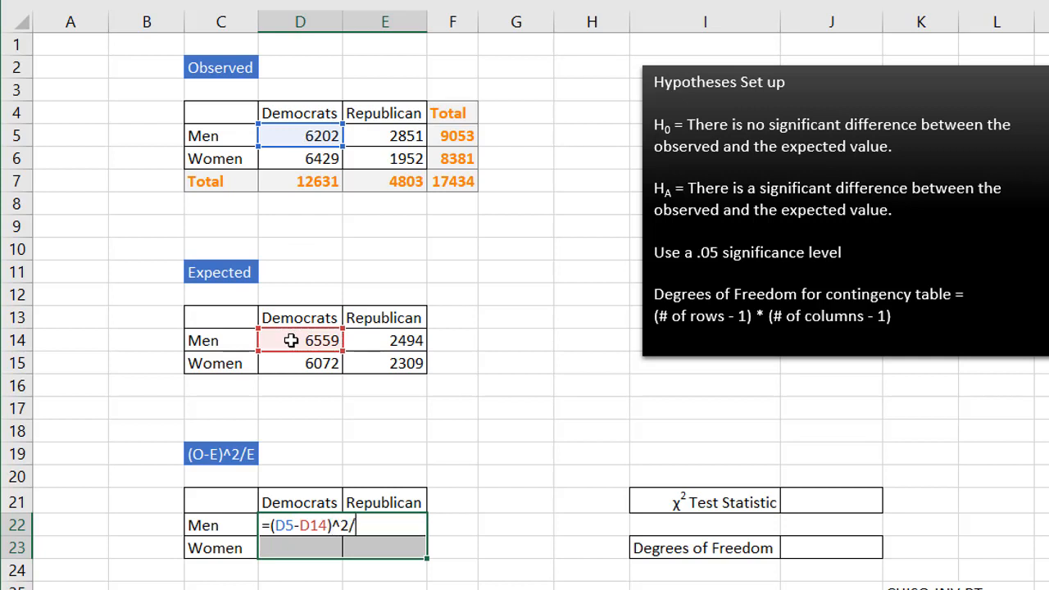
{"action": "left_click", "coordinate": [295, 340]}
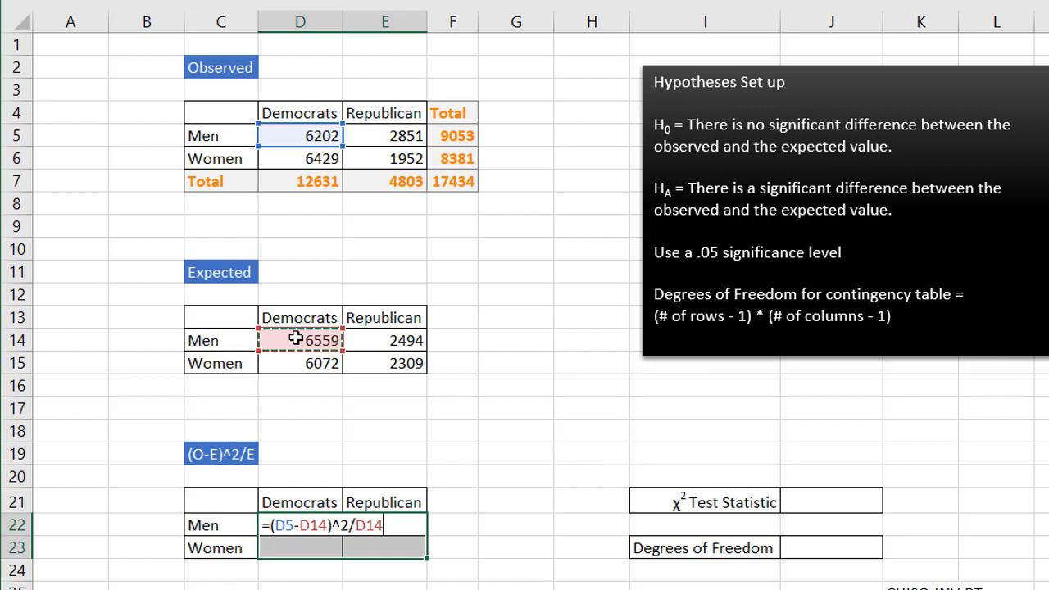
{"action": "key", "text": "ctrl+Return"}
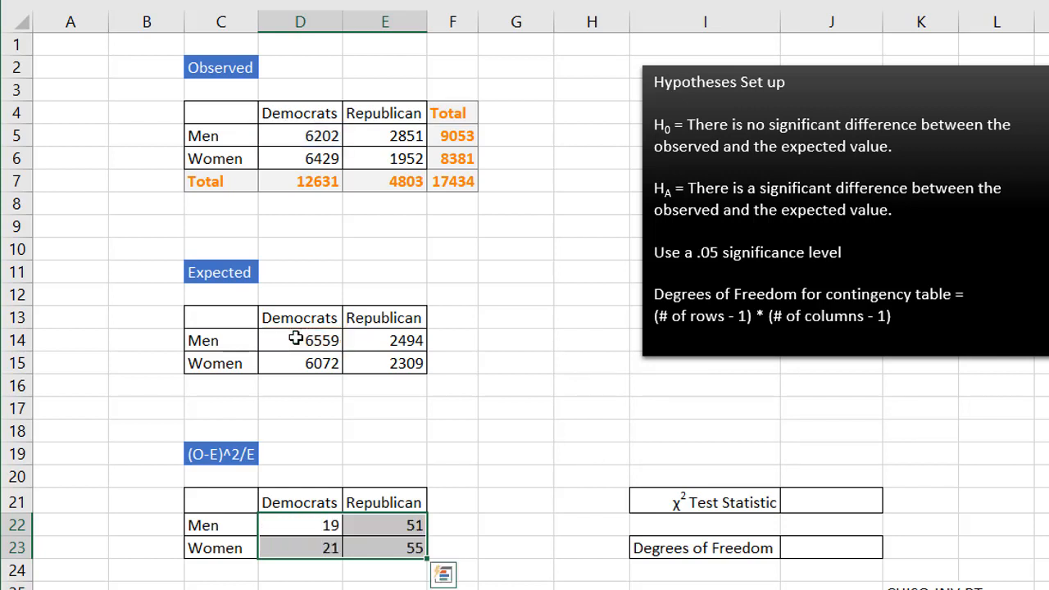
Check which observed and expected cells the Republican women formula in the (O-E)^2/E table refers to.
{"action": "left_click", "coordinate": [376, 549]}
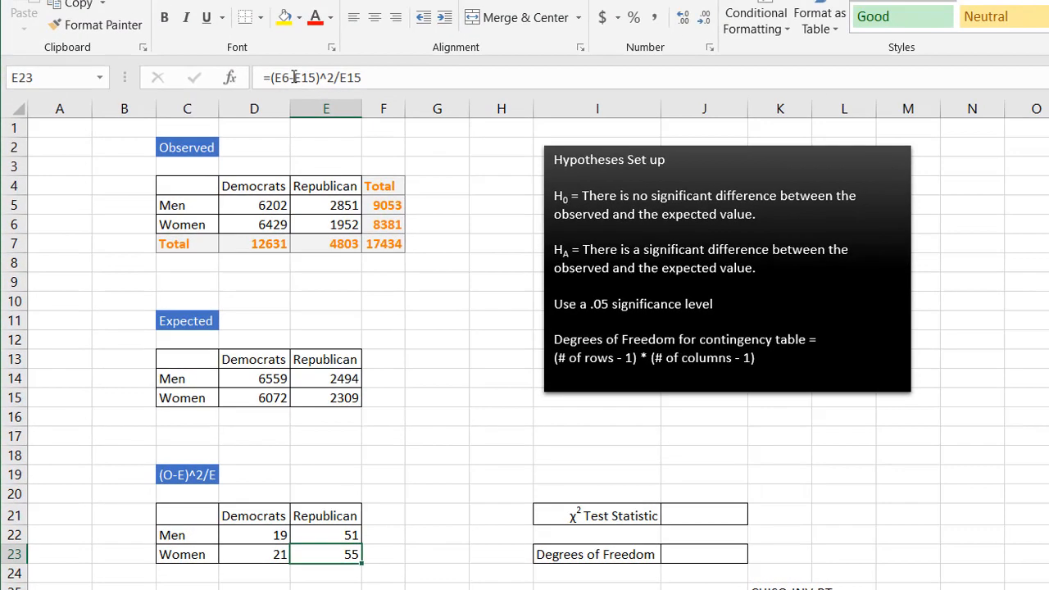
{"action": "left_click", "coordinate": [293, 77]}
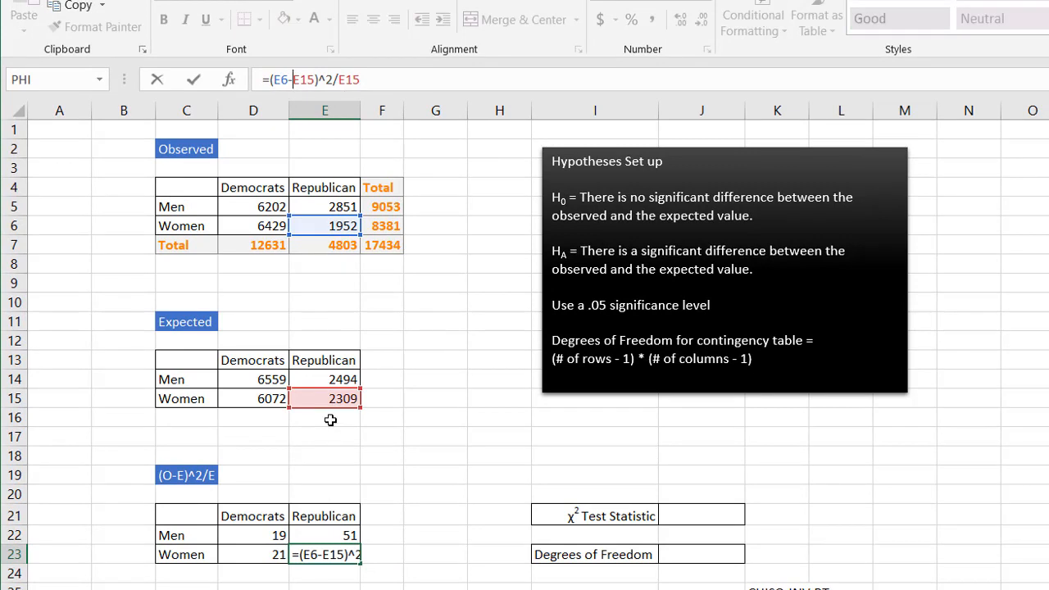
{"action": "key", "text": "ctrl+Return"}
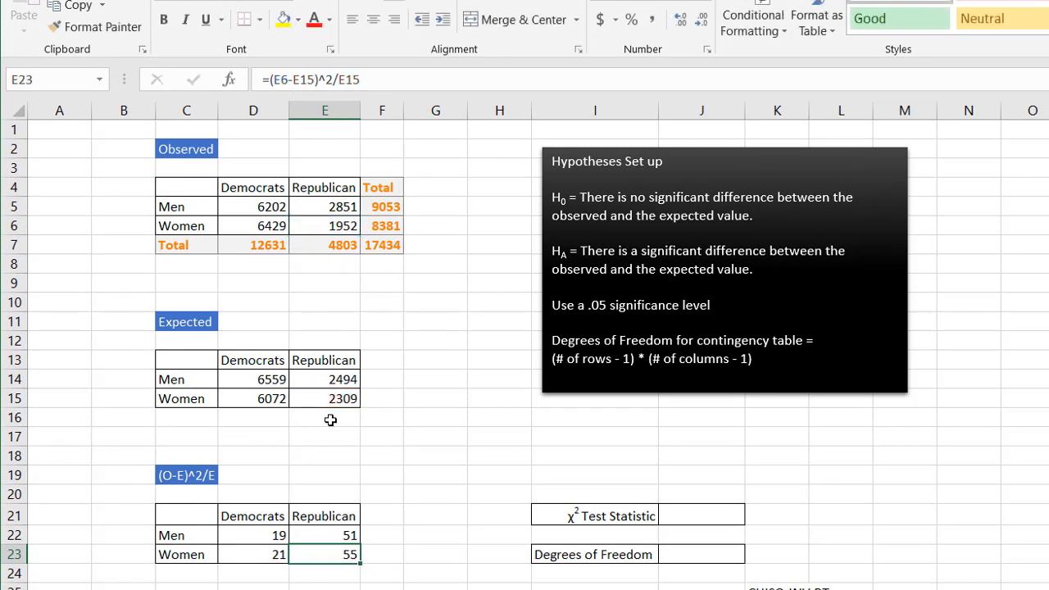
Calculate the chi-squared test statistic in J21 with the formula =SUM(D22:E23).
{"action": "left_click", "coordinate": [691, 518]}
{"action": "type", "text": "=s"}
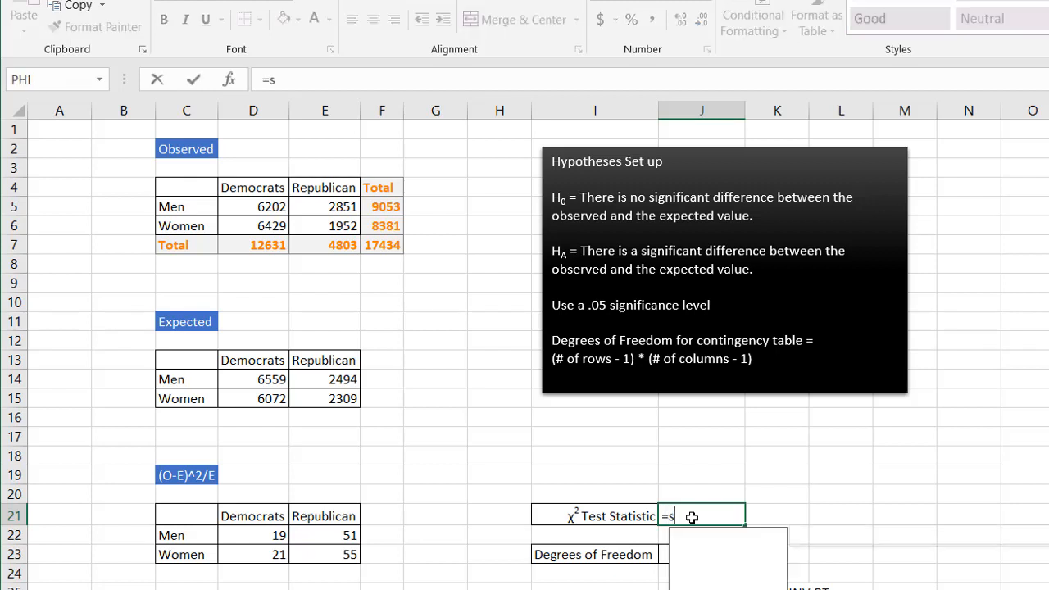
{"action": "type", "text": "um"}
{"action": "key", "text": "Tab"}
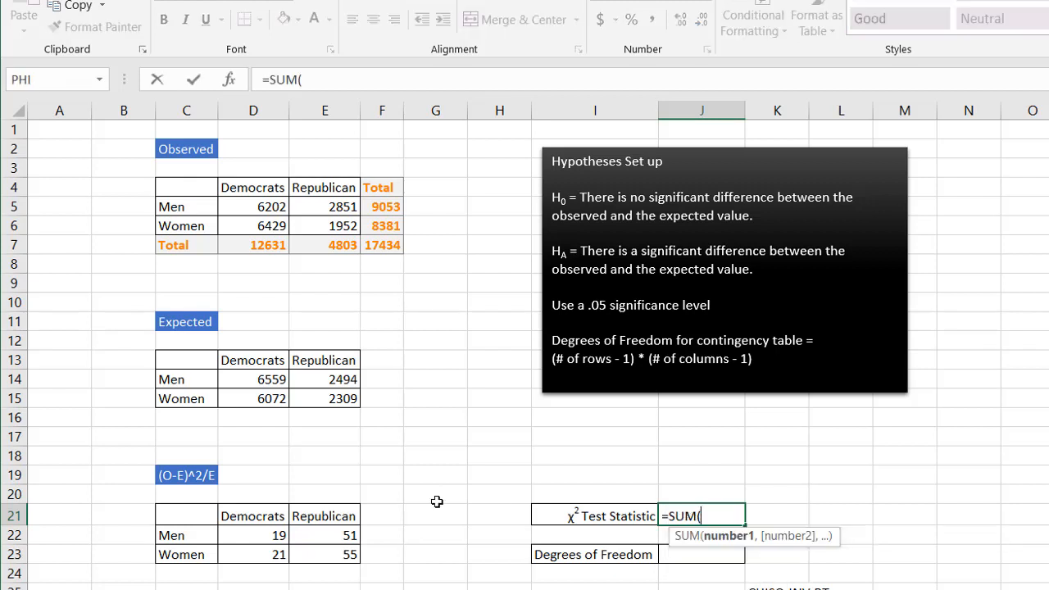
{"action": "left_click", "coordinate": [233, 534]}
{"action": "left_click_drag", "start_coordinate": [298, 534], "coordinate": [315, 551]}
{"action": "type", "text": ")"}
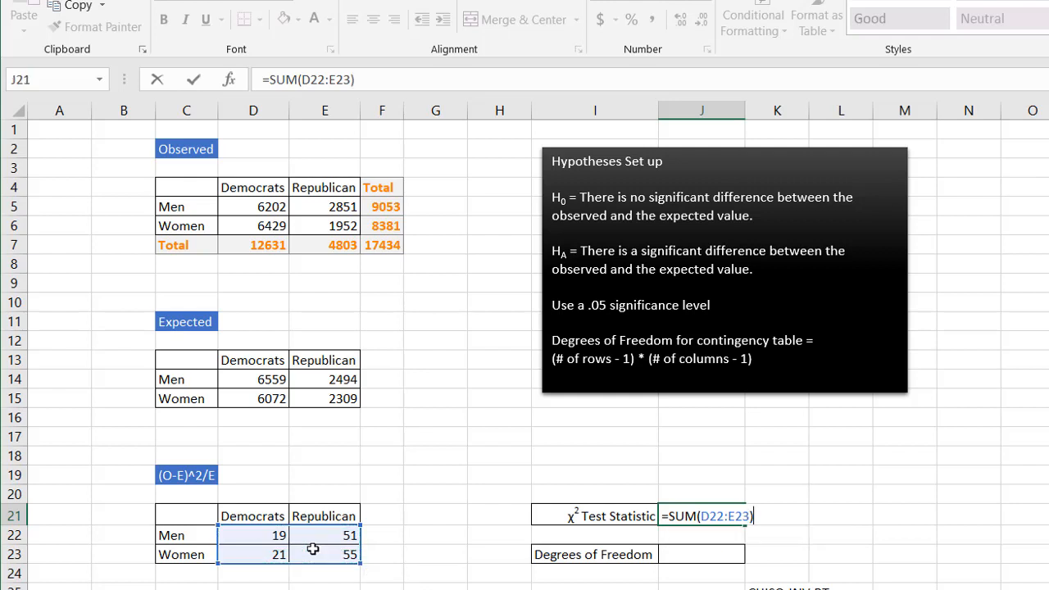
{"action": "key", "text": "Return"}
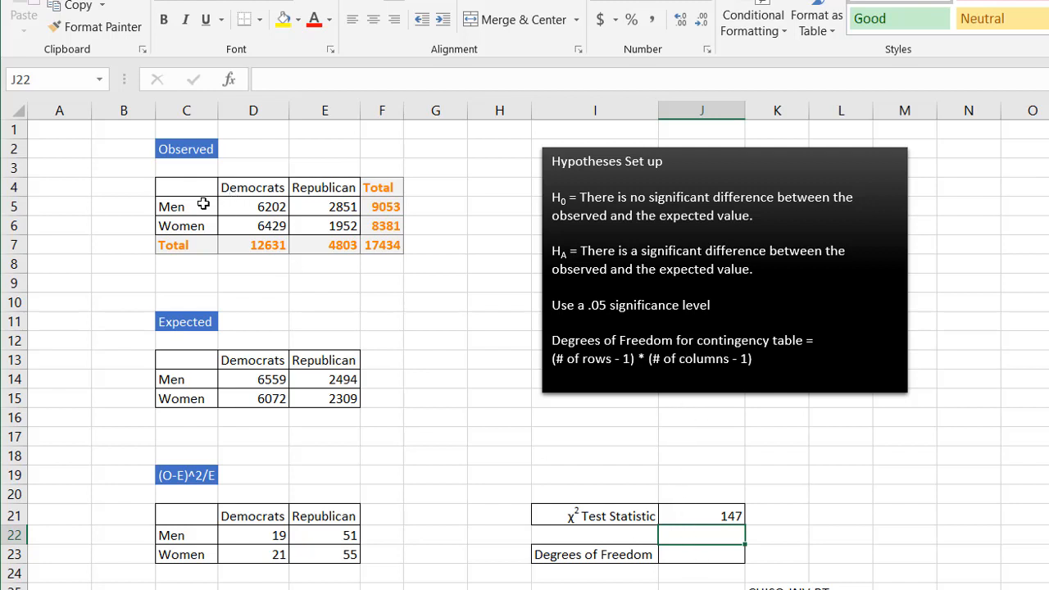
Calculate the contingency table's degrees of freedom in J23 with the formula =(2-1)*(2-1).
{"action": "left_click", "coordinate": [689, 556]}
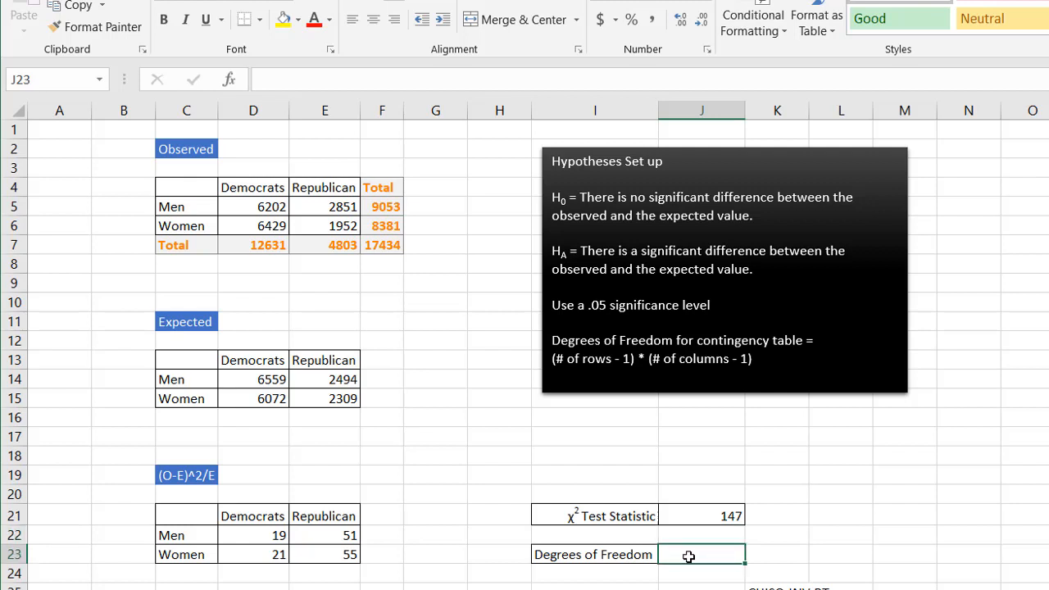
{"action": "type", "text": "2-1)"}
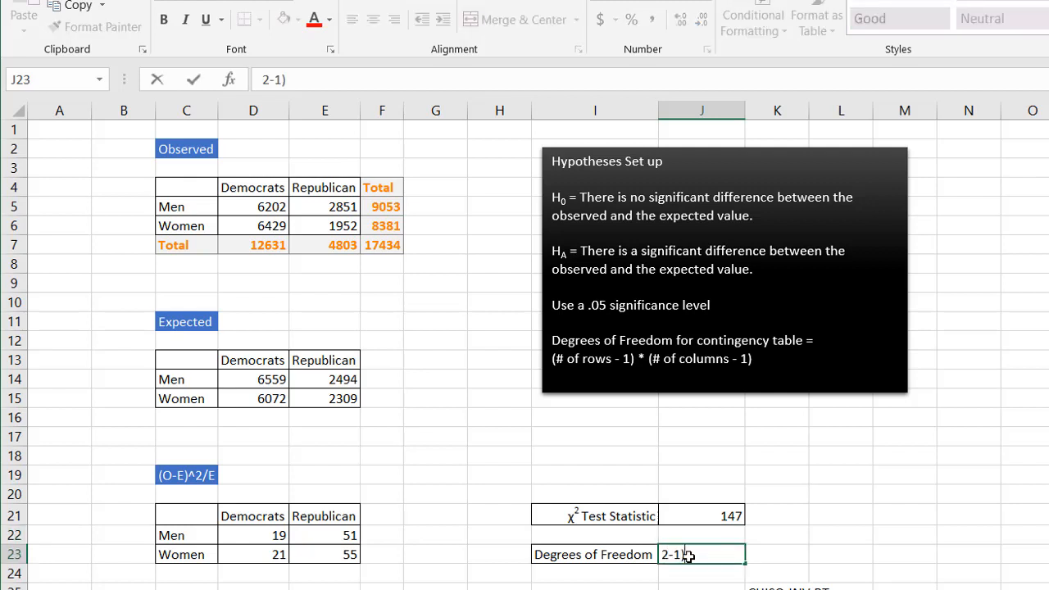
{"action": "left_click", "coordinate": [262, 79]}
{"action": "type", "text": "("}
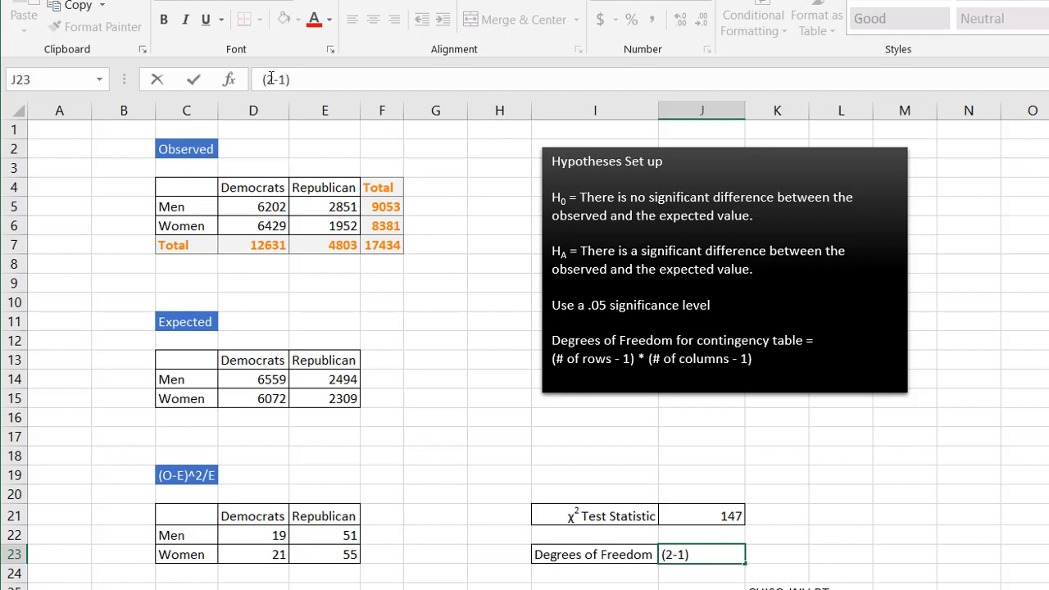
{"action": "type", "text": "="}
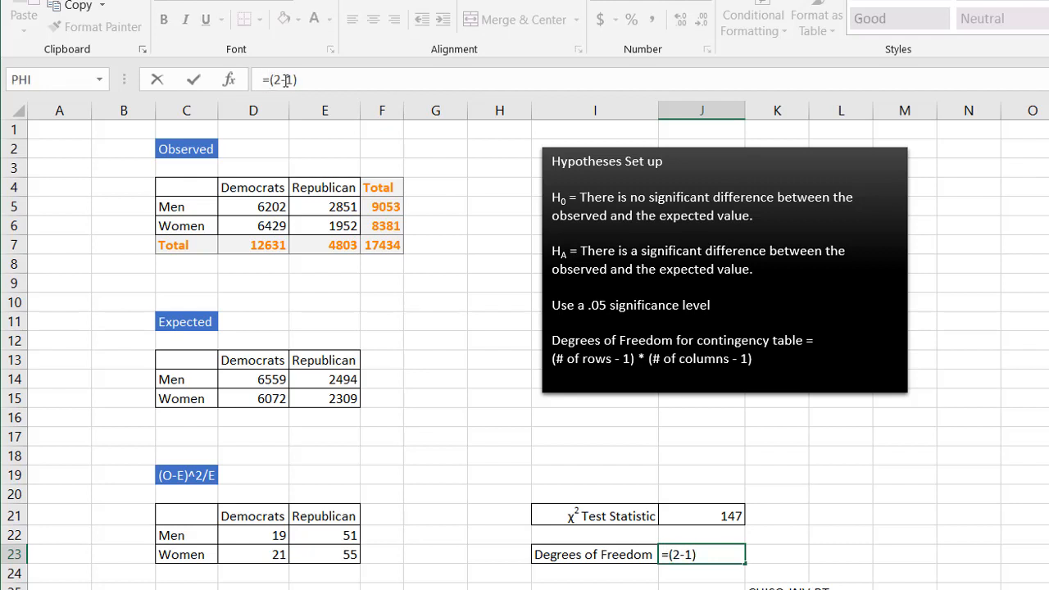
{"action": "type", "text": "*(2-1)"}
{"action": "key", "text": "Return"}
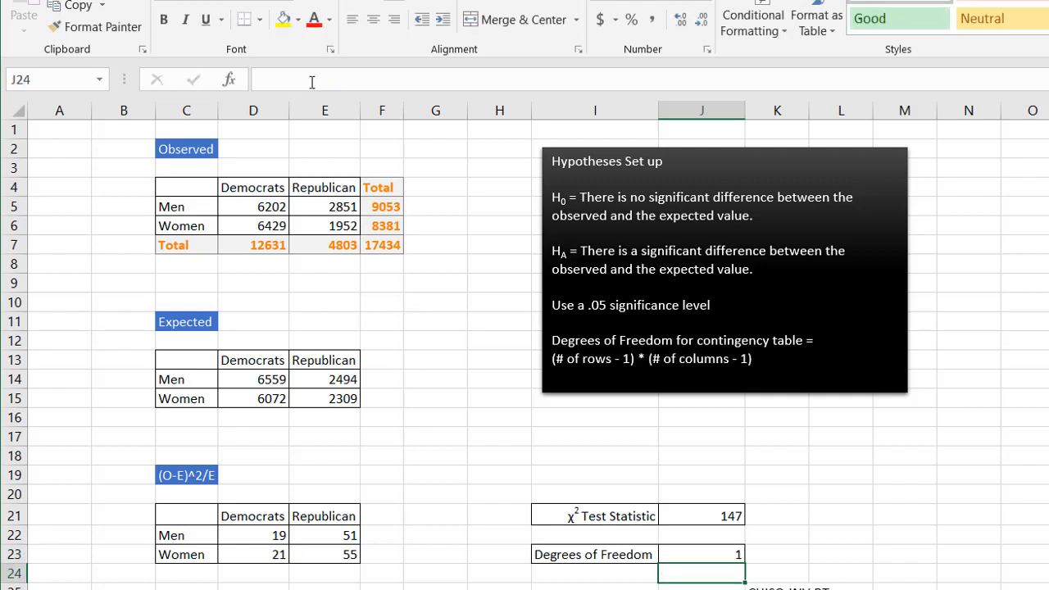
Calculate the critical value in J25 with the formula =CHISQ.INV.RT(.05,J23).
{"action": "left_click", "coordinate": [685, 588]}
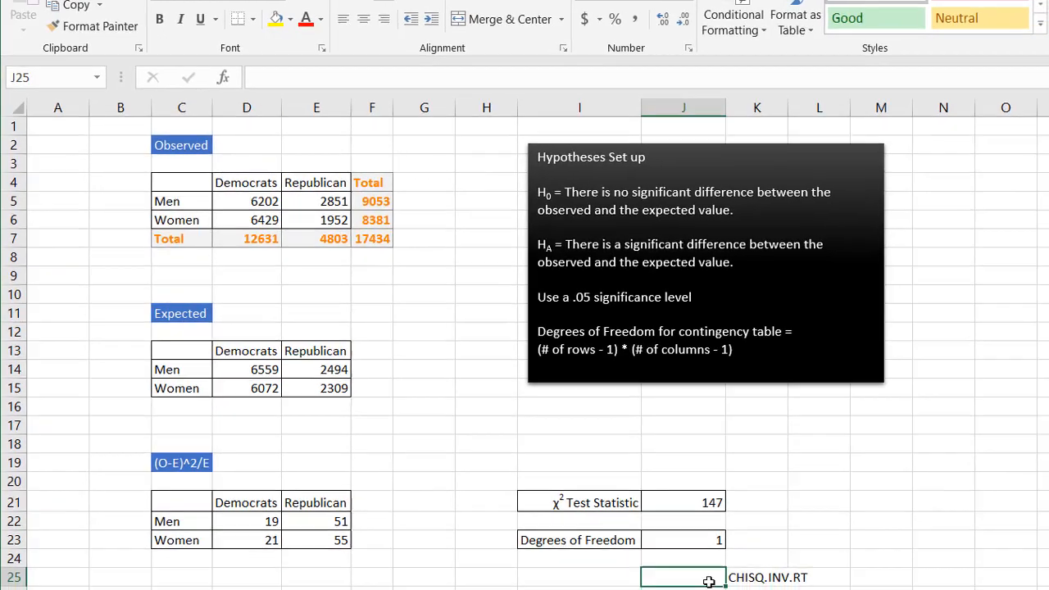
{"action": "type", "text": "="}
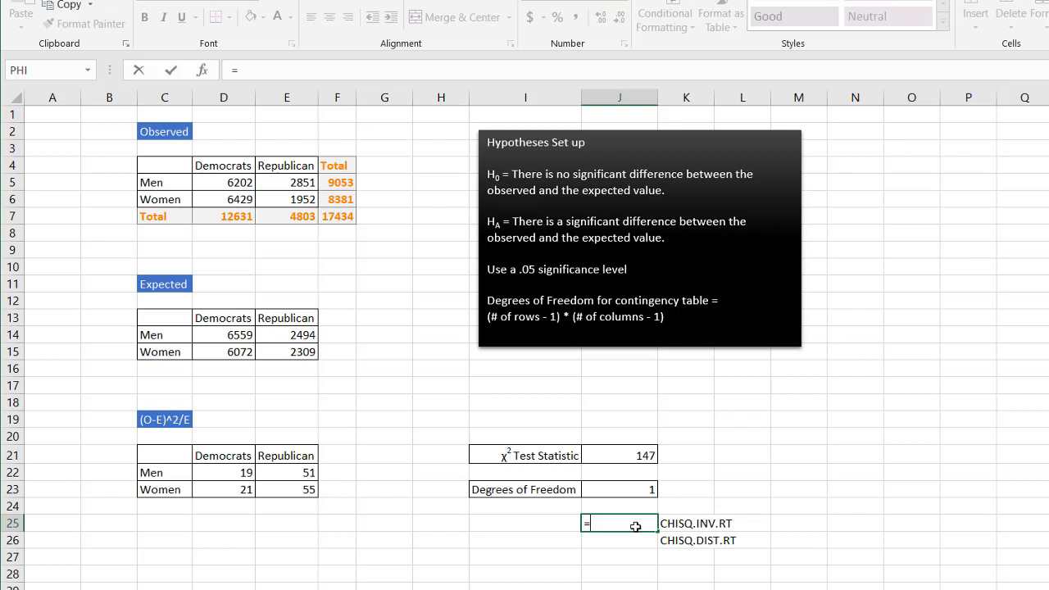
{"action": "type", "text": "chi"}
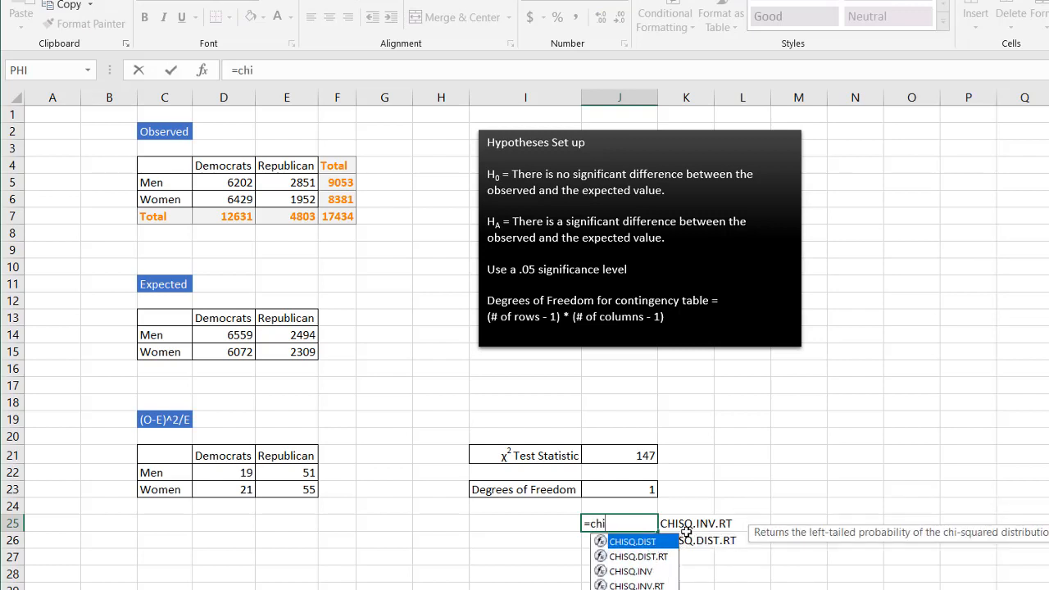
{"action": "double_click", "coordinate": [649, 586]}
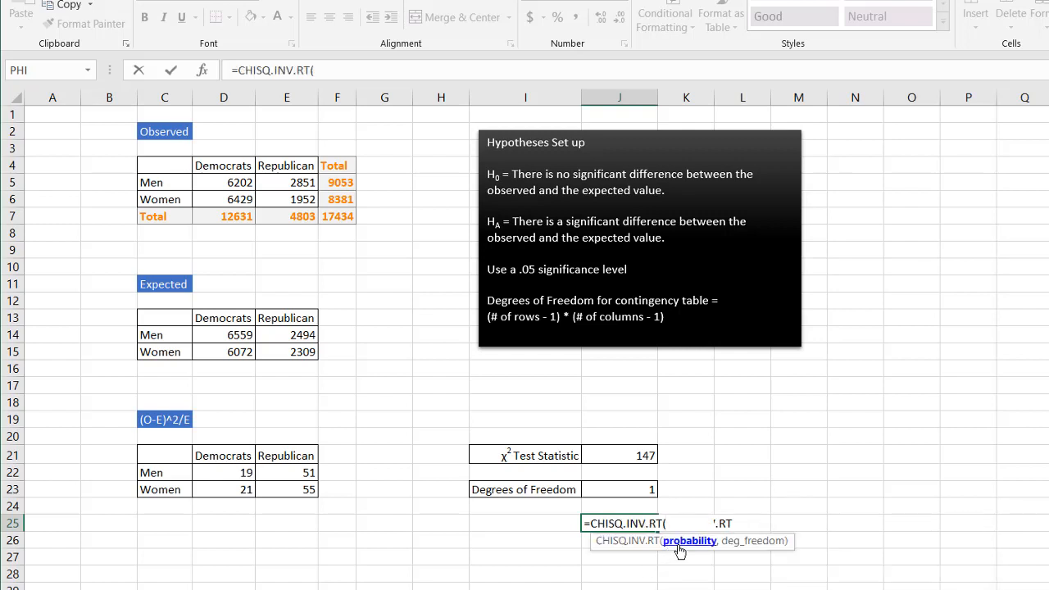
{"action": "type", "text": ".05,"}
{"action": "left_click", "coordinate": [641, 489]}
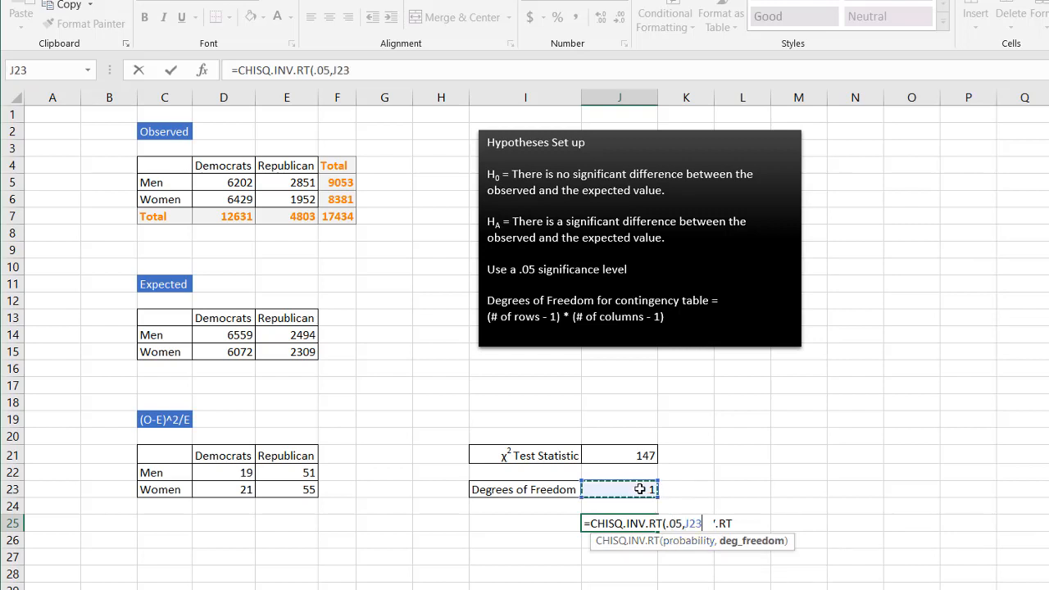
{"action": "type", "text": ")"}
{"action": "key", "text": "Return"}
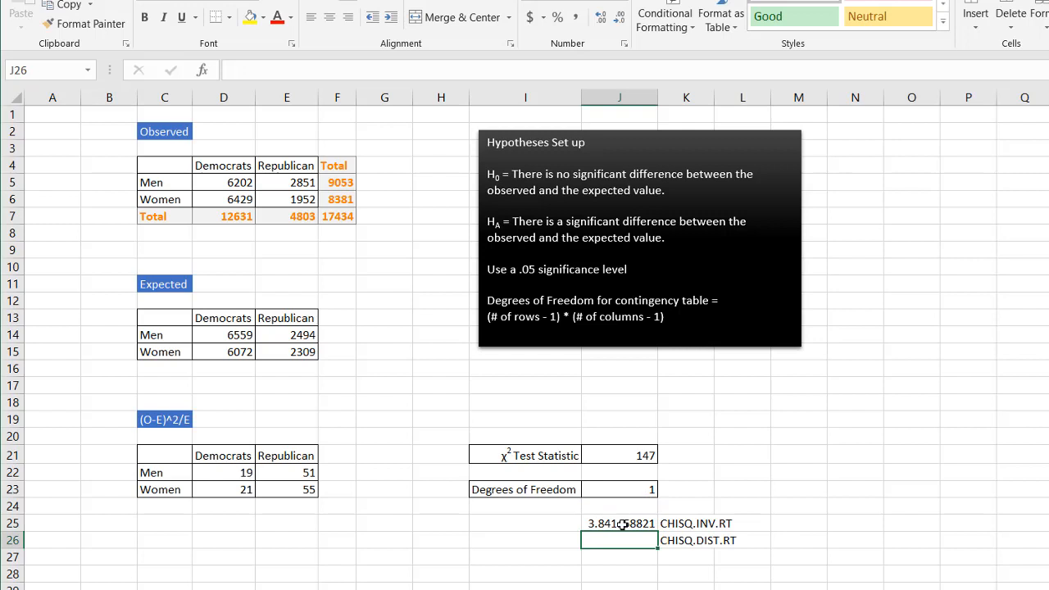
Check the critical value in J25 against the chi-square distribution table in the browser and compare it with the test statistic in J21.
{"action": "left_click", "coordinate": [623, 523]}
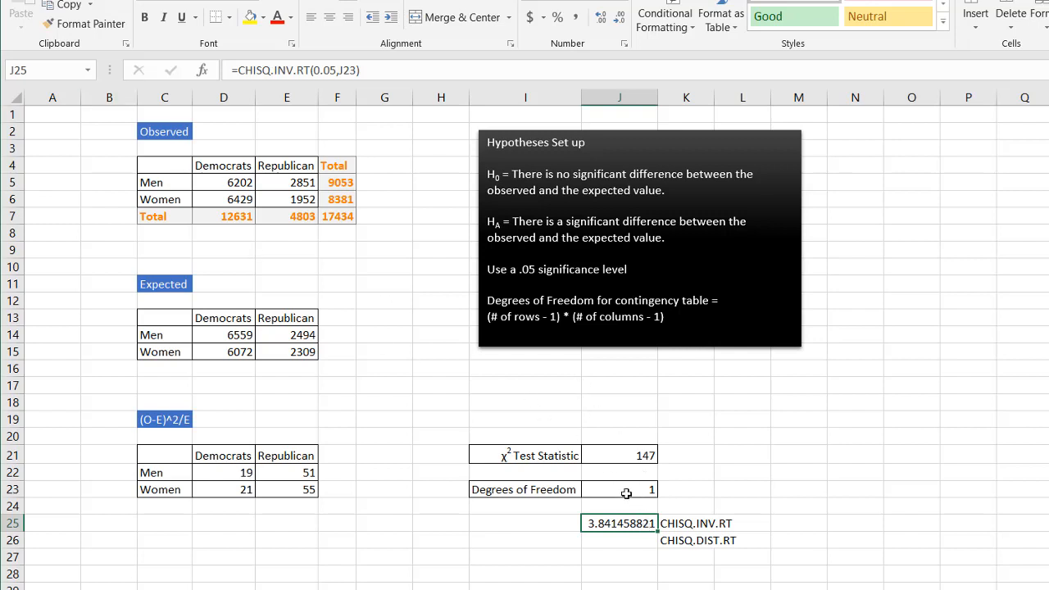
{"action": "key", "text": "alt+Tab"}
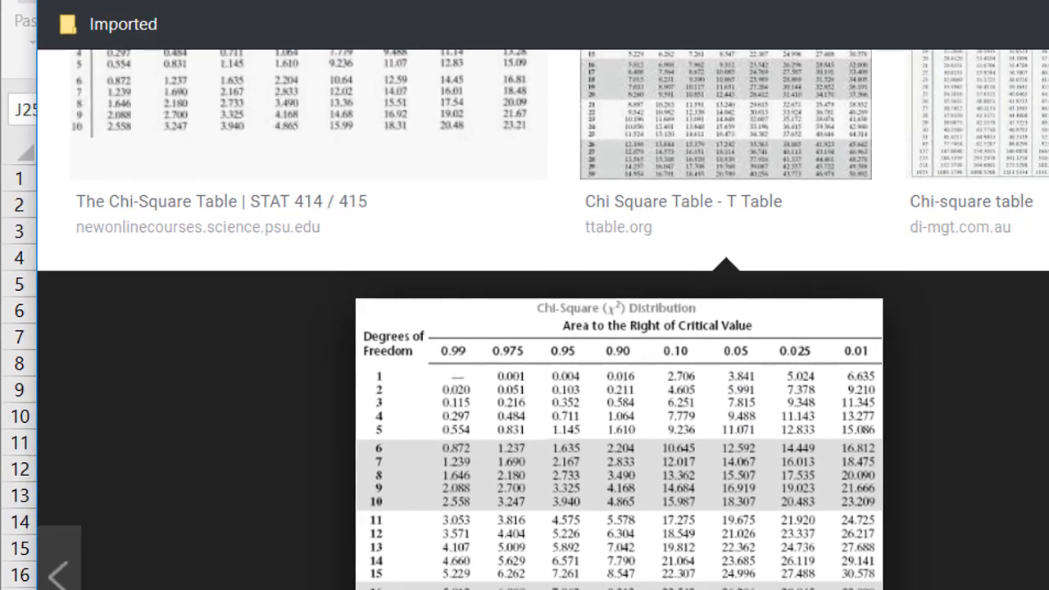
{"action": "key", "text": "alt+Tab"}
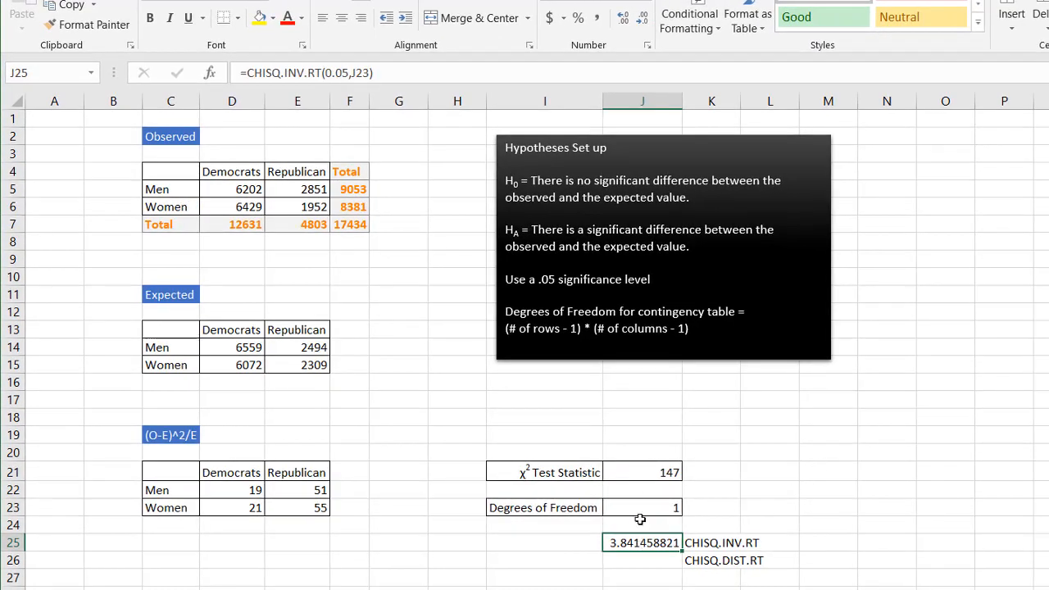
{"action": "left_click", "coordinate": [659, 473]}
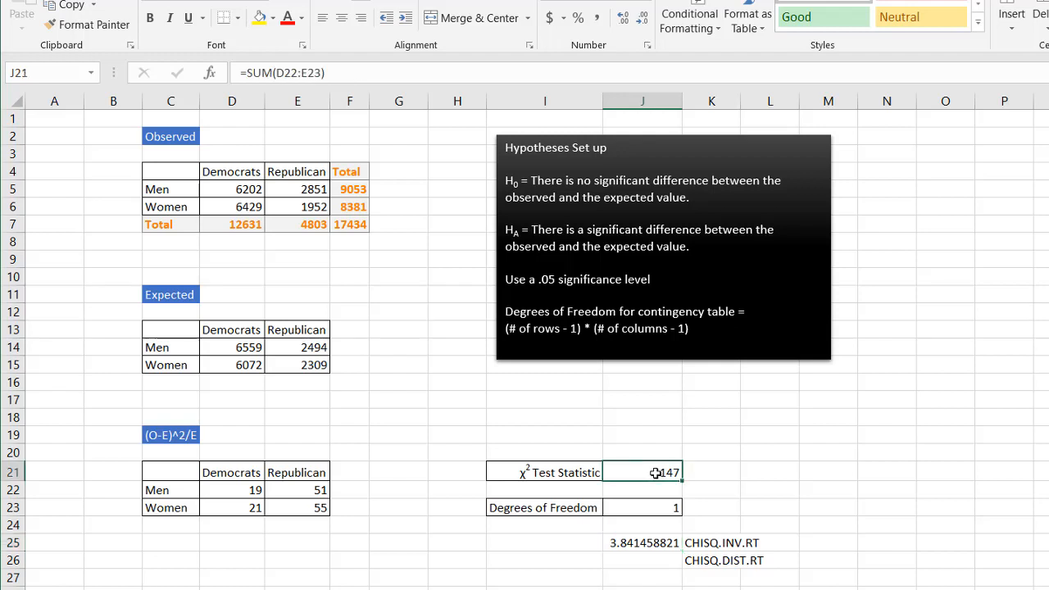
{"action": "left_click", "coordinate": [631, 543]}
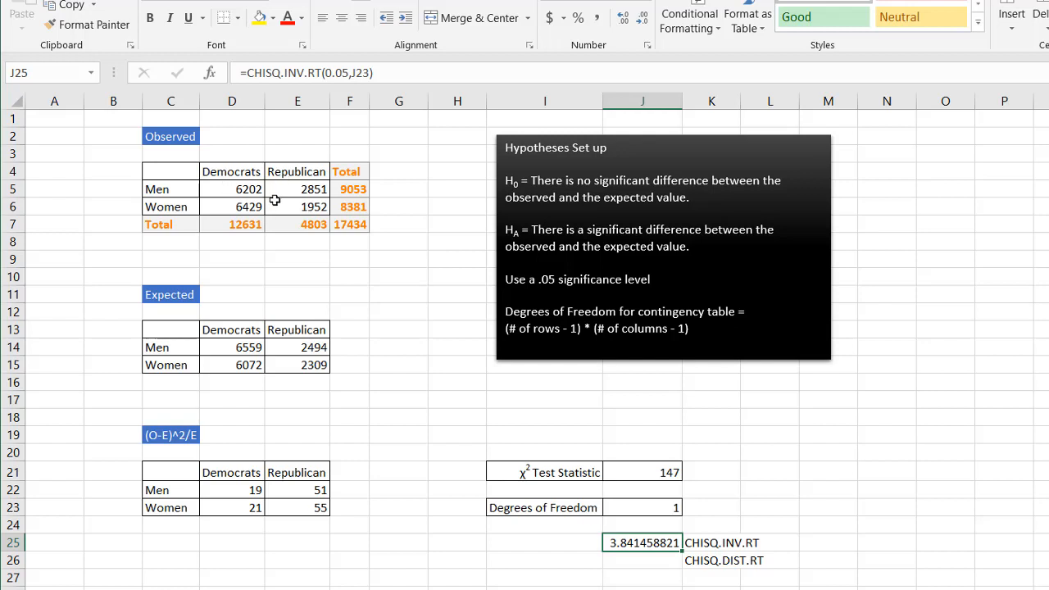
Calculate the p-value in J26 with the formula =CHISQ.DIST.RT(J21,1).
{"action": "left_click", "coordinate": [651, 559]}
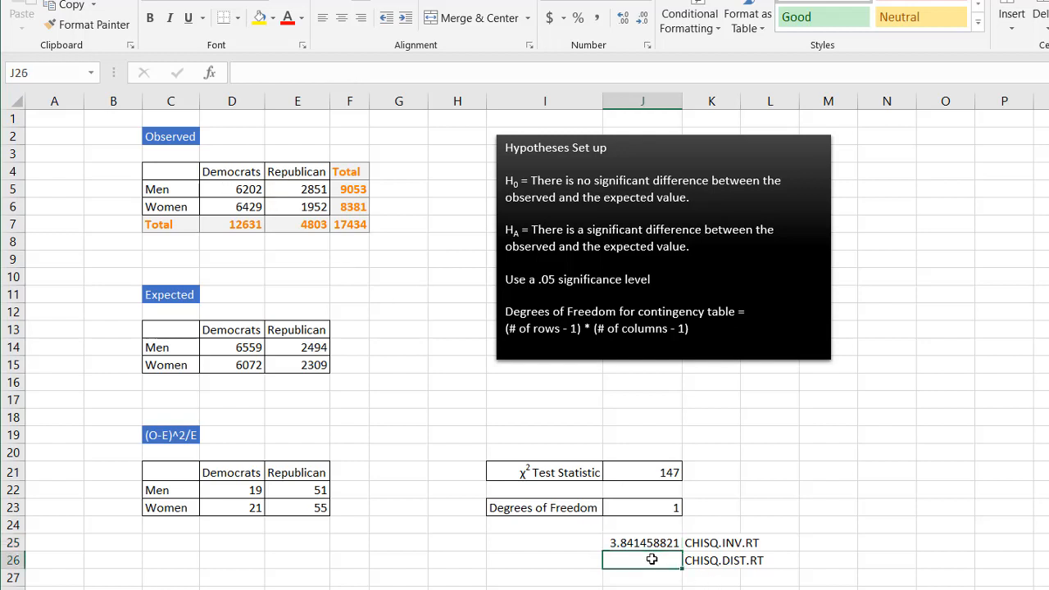
{"action": "type", "text": "="}
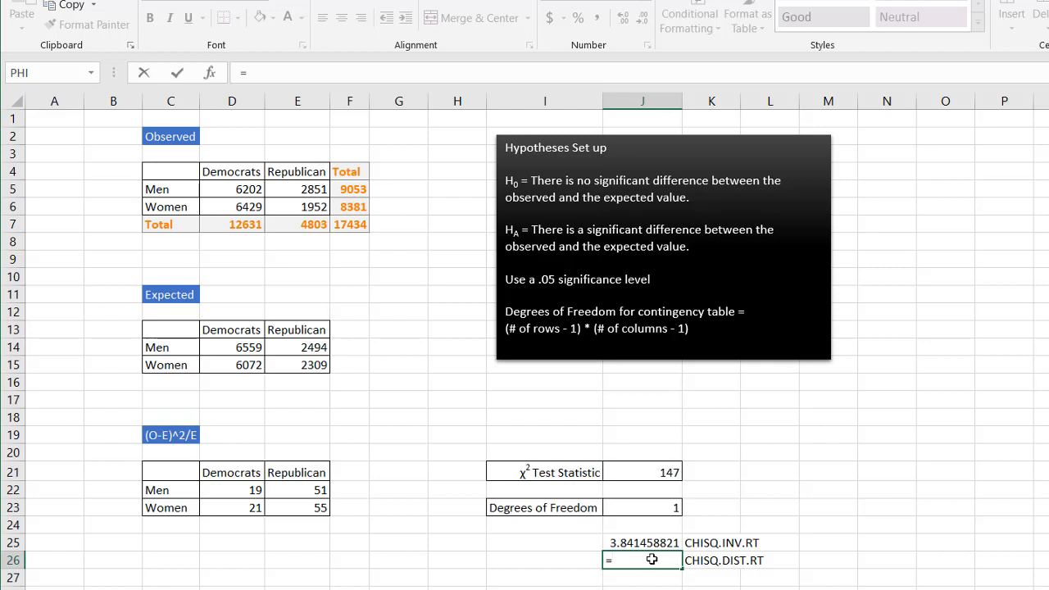
{"action": "type", "text": "chi"}
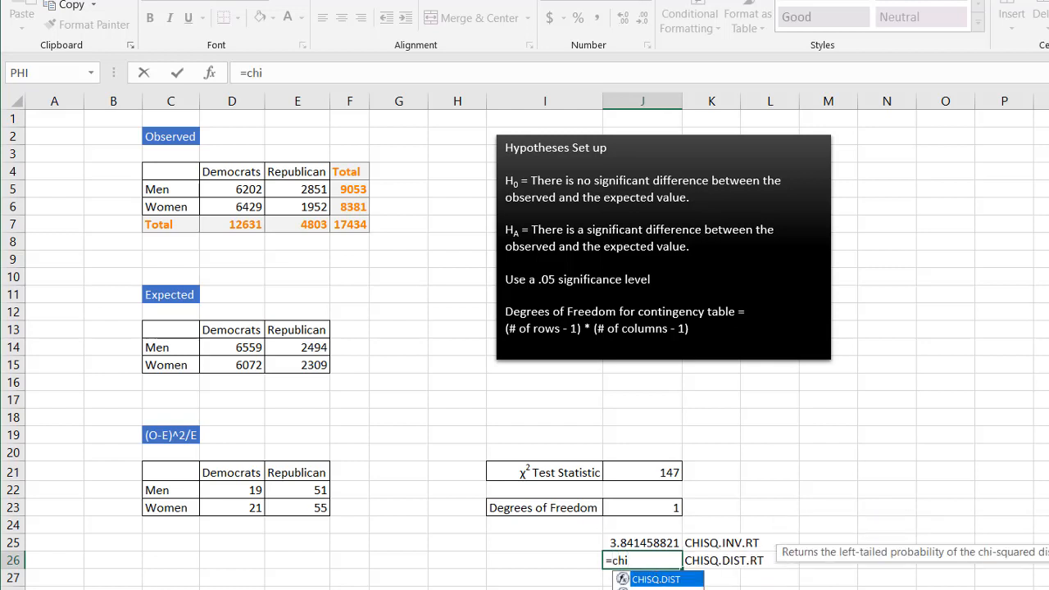
{"action": "key", "text": "Down"}
{"action": "key", "text": "Tab"}
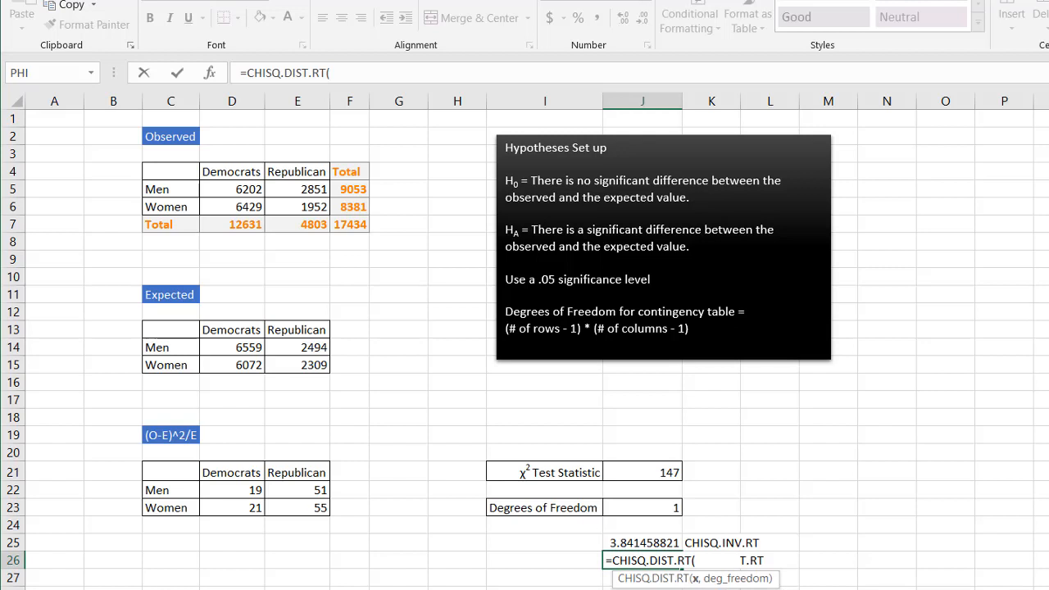
{"action": "left_click", "coordinate": [638, 473]}
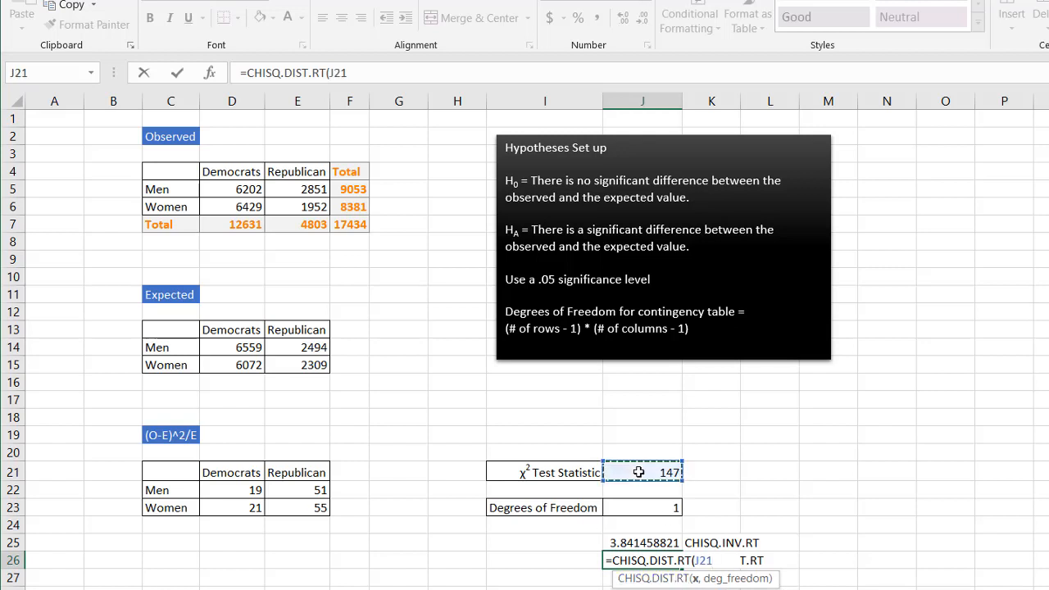
{"action": "type", "text": ",1"}
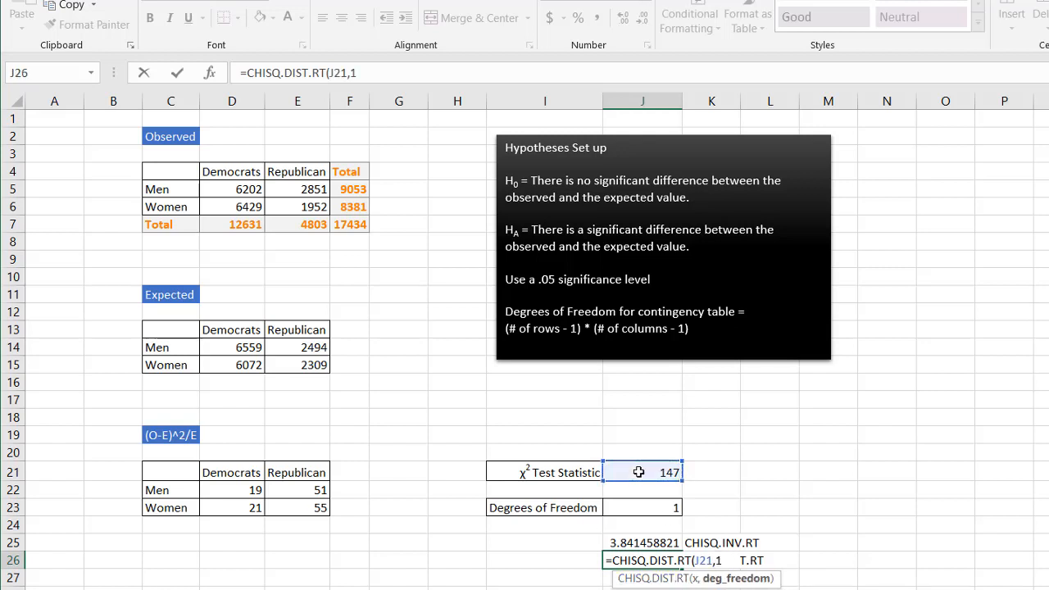
{"action": "type", "text": ")"}
{"action": "key", "text": "Return"}
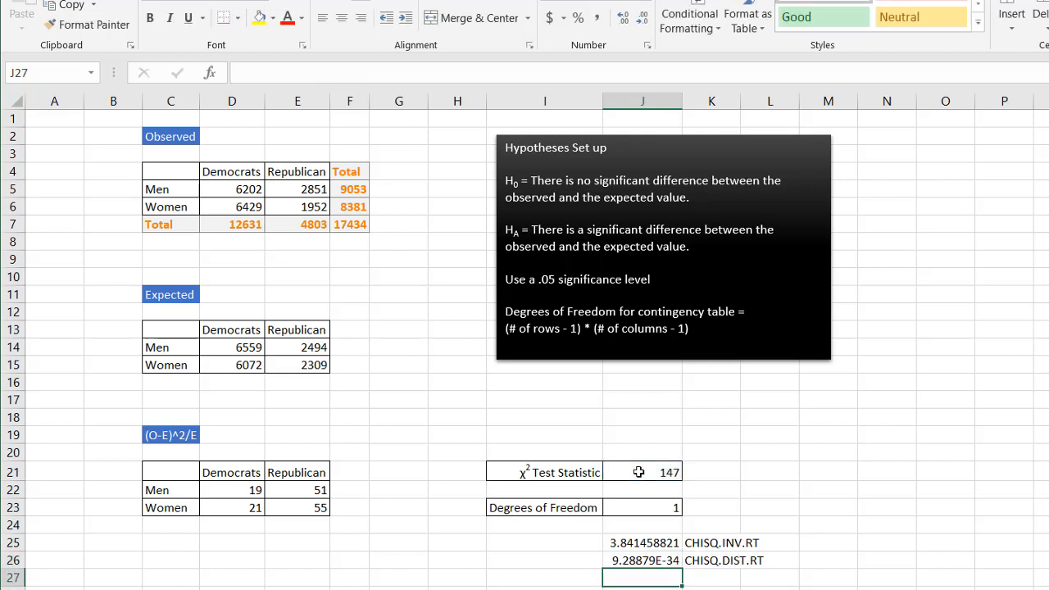
Review the p-value in J26 against the null hypothesis, and revisit the Fit, Independence and Overview sheets.
{"action": "left_click", "coordinate": [632, 563]}
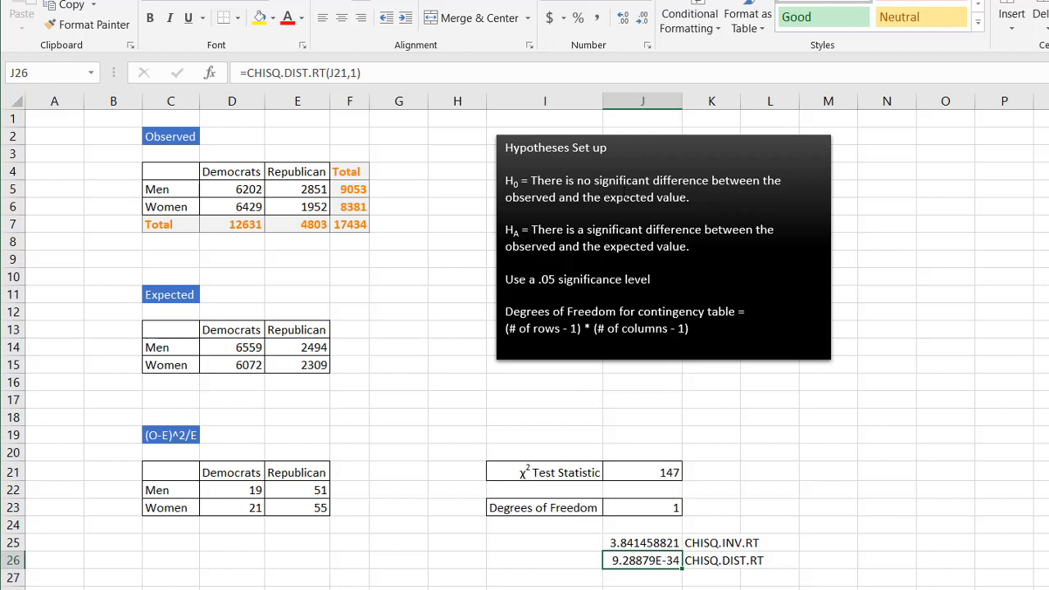
{"action": "left_click", "coordinate": [622, 194]}
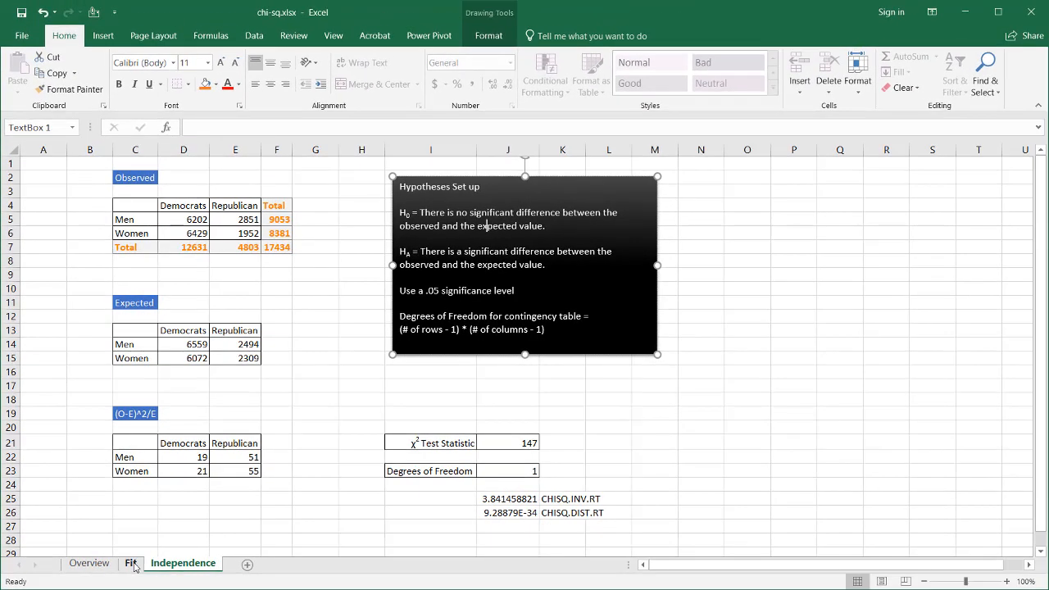
{"action": "left_click", "coordinate": [131, 564]}
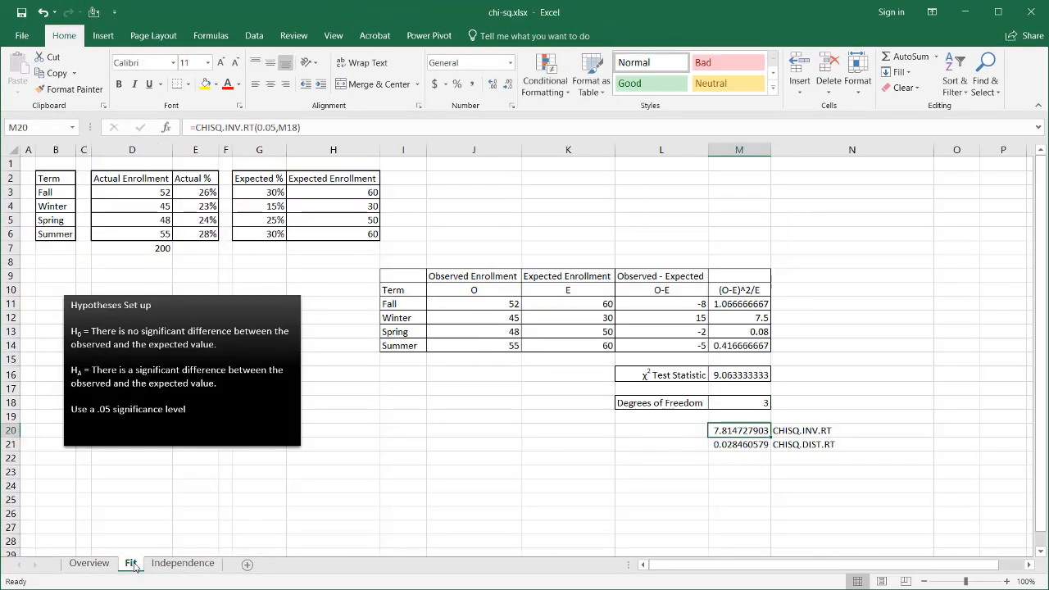
{"action": "left_click", "coordinate": [182, 564]}
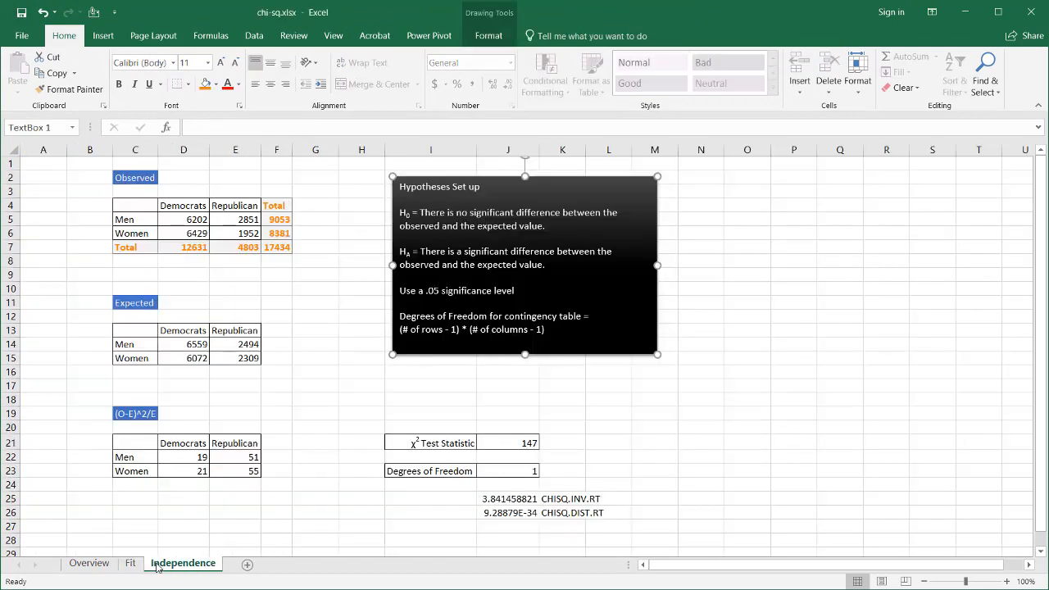
{"action": "left_click", "coordinate": [92, 564]}
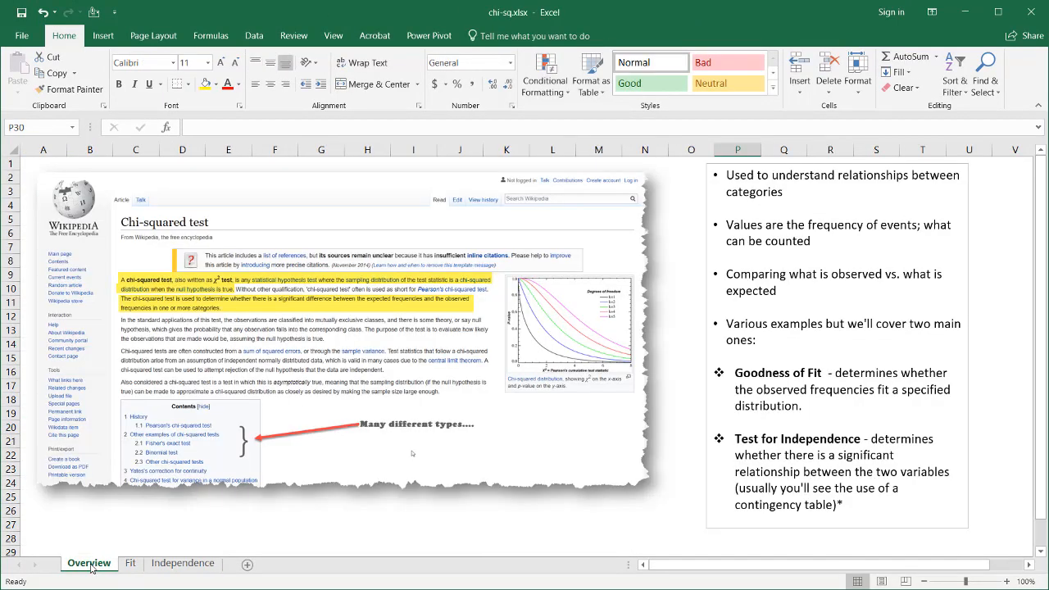